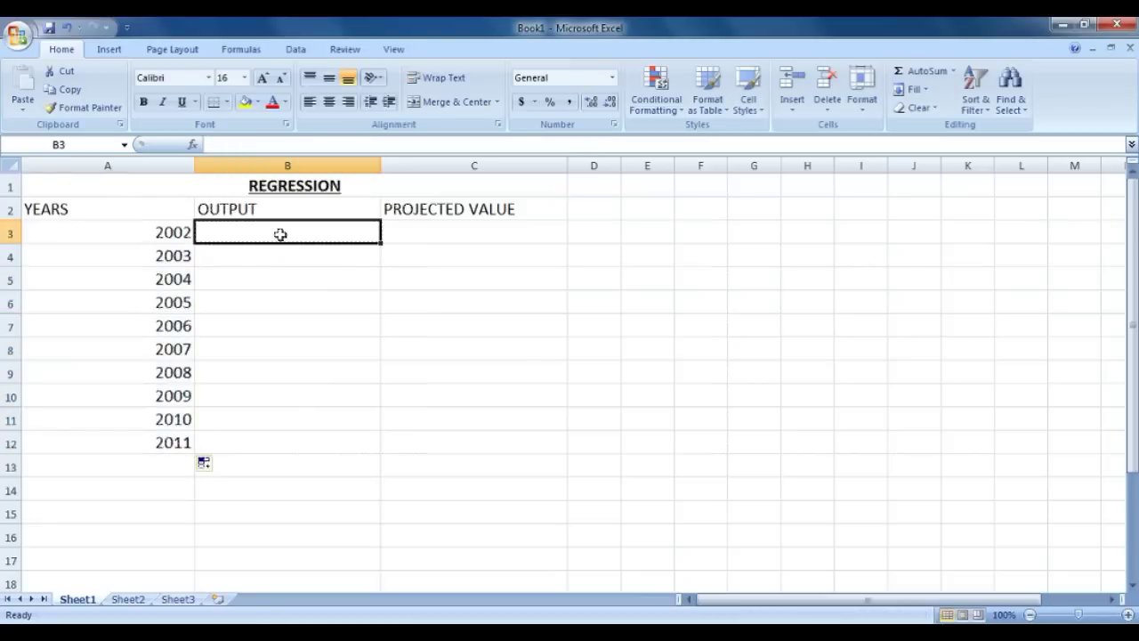
Step: Enter the outputs for 2002 to 2010 in B3:B11: 69, 78, 79, 79, 83, 86, 88, 89 and 90
{"action": "type", "text": "69"}
{"action": "key", "text": "Return"}
{"action": "type", "text": "78"}
{"action": "key", "text": "Return"}
{"action": "type", "text": "79"}
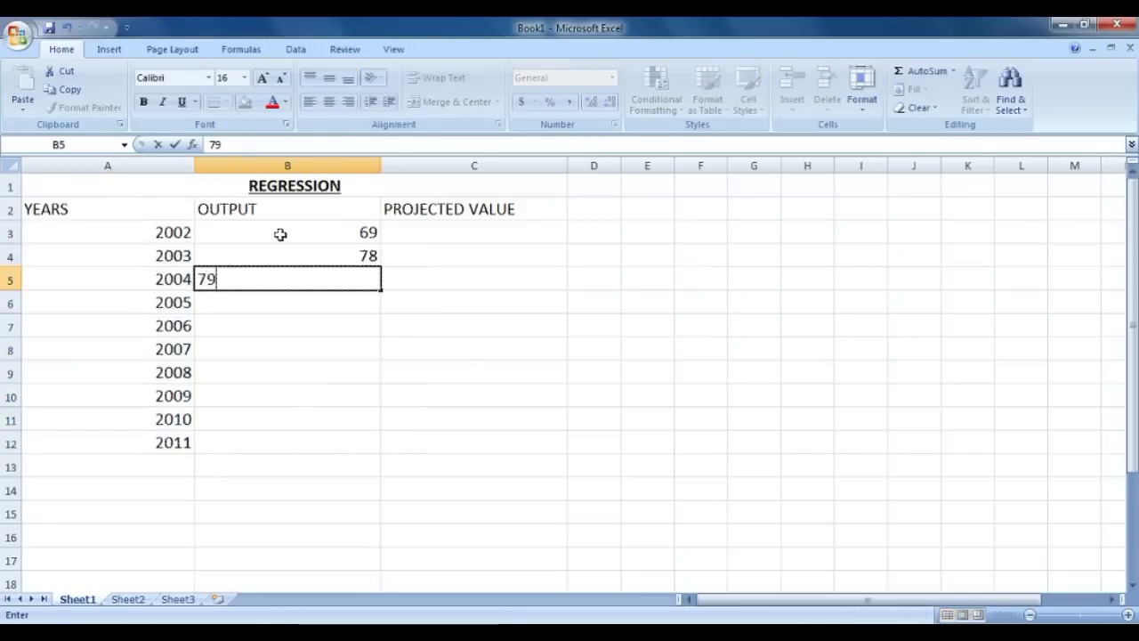
{"action": "key", "text": "Return"}
{"action": "type", "text": "79"}
{"action": "key", "text": "Return"}
{"action": "type", "text": "83"}
{"action": "key", "text": "Return"}
{"action": "type", "text": "86"}
{"action": "key", "text": "Return"}
{"action": "type", "text": "88"}
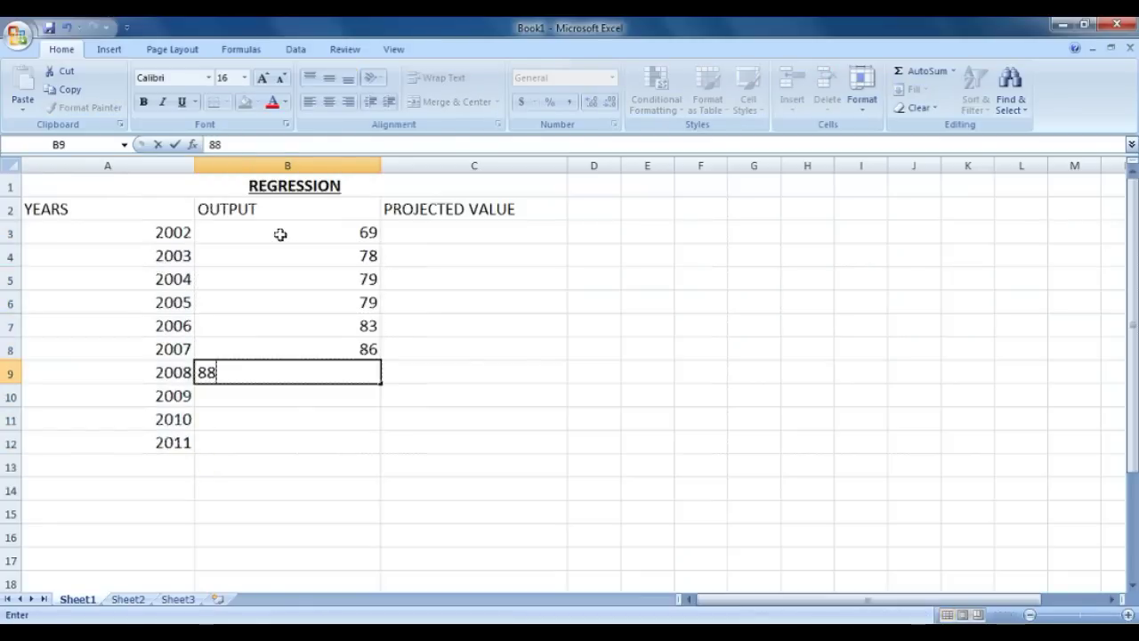
{"action": "key", "text": "Return"}
{"action": "type", "text": "89"}
{"action": "key", "text": "Return"}
{"action": "type", "text": "90"}
{"action": "key", "text": "Return"}
Step: Add the labels SLOPE in A14, INTERCEPT in A15 and CORRELATION in A17
{"action": "key", "text": "Down"}
{"action": "key", "text": "Down"}
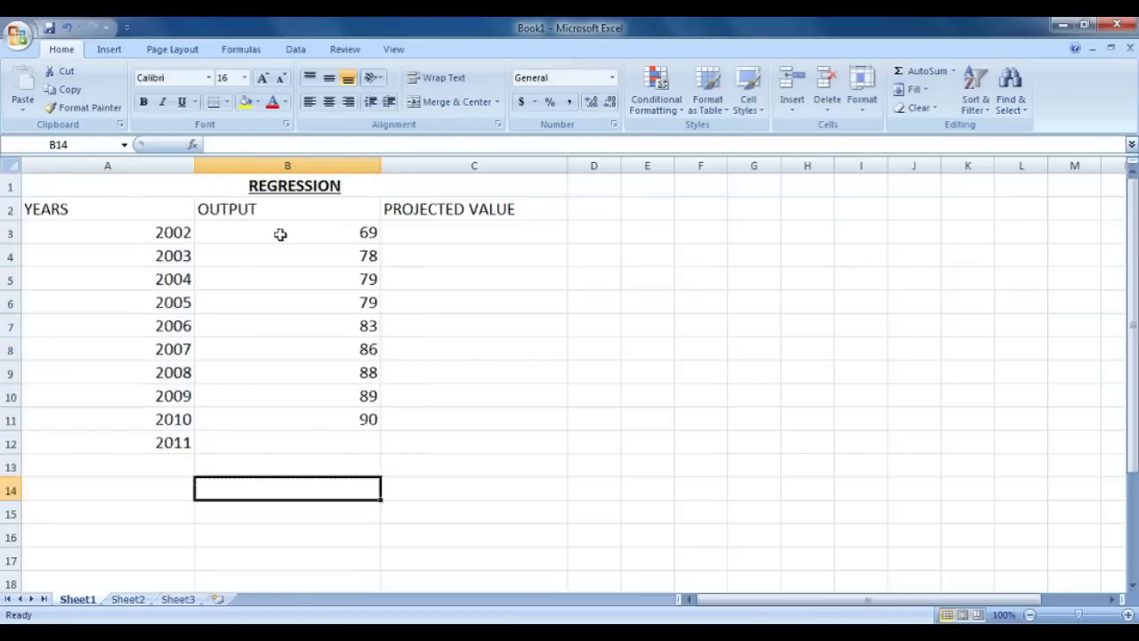
{"action": "key", "text": "Left"}
{"action": "type", "text": "SLOPE"}
{"action": "key", "text": "Return"}
{"action": "type", "text": "INTERCEPT"}
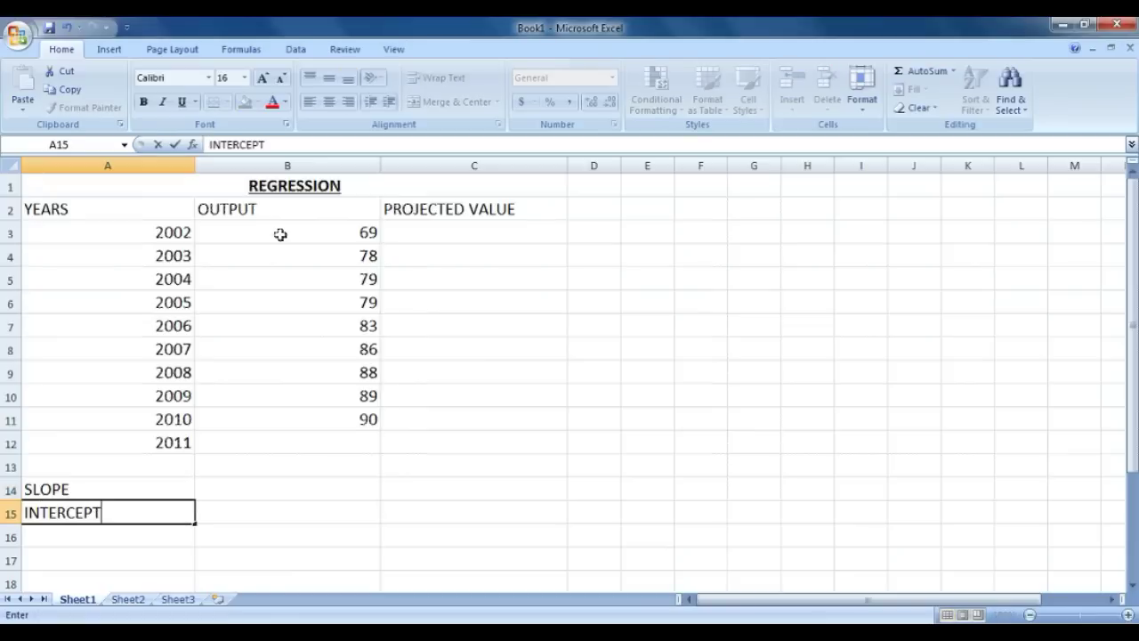
{"action": "key", "text": "Return"}
{"action": "key", "text": "Return"}
{"action": "type", "text": "CORRELATION"}
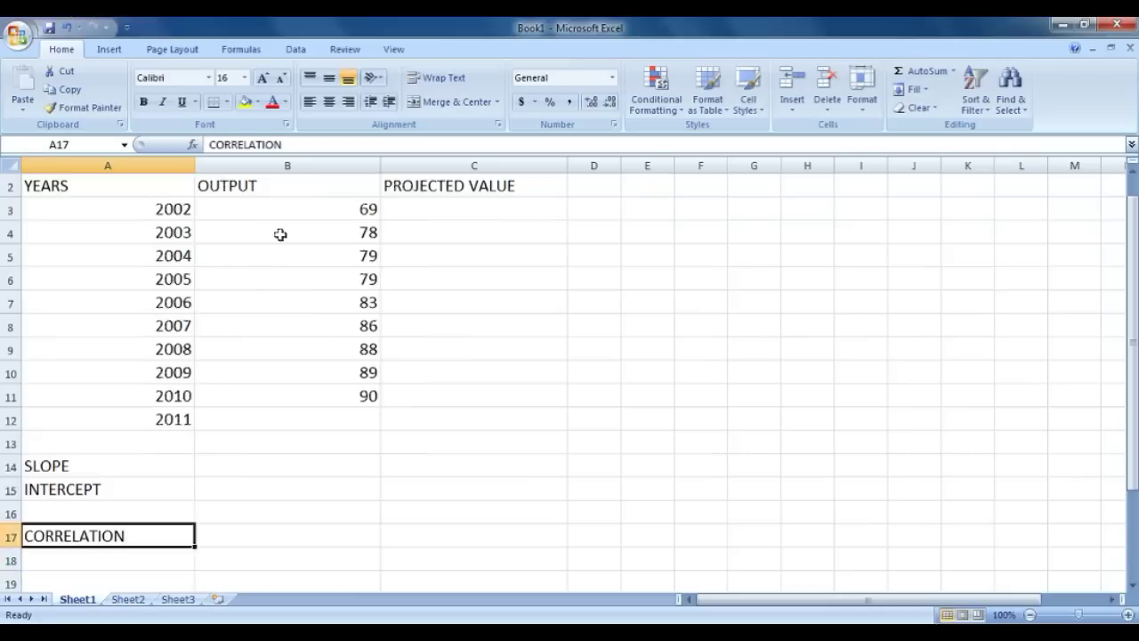
Step: Centre the contents of the years, output and projected value table, A2:C12
{"action": "key", "text": "ctrl+Home"}
{"action": "key", "text": "Down"}
{"action": "key", "text": "shift+Right"}
{"action": "key", "text": "shift+Right"}
{"action": "key", "text": "shift+Down"}
{"action": "key", "text": "shift+Down"}
{"action": "key", "text": "shift+Down"}
{"action": "key", "text": "shift+Down"}
{"action": "key", "text": "shift+Down"}
{"action": "key", "text": "shift+Down"}
{"action": "key", "text": "shift+Down"}
{"action": "key", "text": "shift+Down"}
{"action": "key", "text": "shift+Down"}
{"action": "key", "text": "shift+Down"}
{"action": "left_click", "coordinate": [329, 101]}
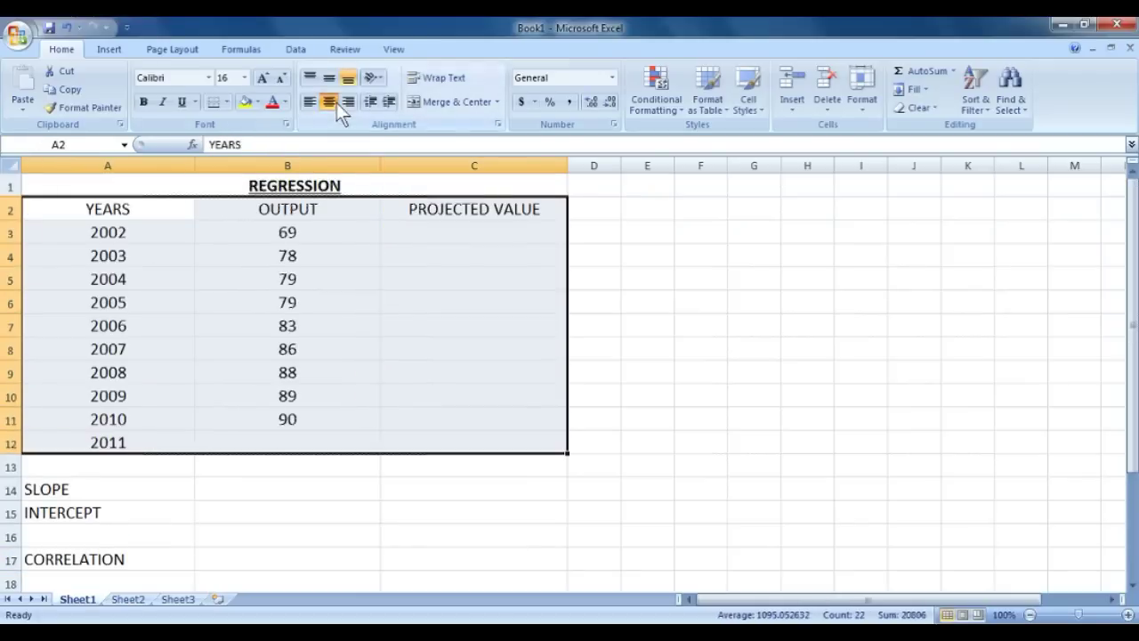
Step: Make the YEARS, OUTPUT and PROJECTED VALUE headers in row 2 bold and underlined
{"action": "left_click", "coordinate": [170, 210]}
{"action": "key", "text": "shift+Right"}
{"action": "key", "text": "shift+Right"}
{"action": "key", "text": "ctrl+b"}
{"action": "key", "text": "ctrl+u"}
{"action": "left_click", "coordinate": [456, 325]}
Step: Fill the projected value cells C3:C12 with yellow
{"action": "left_click", "coordinate": [463, 234]}
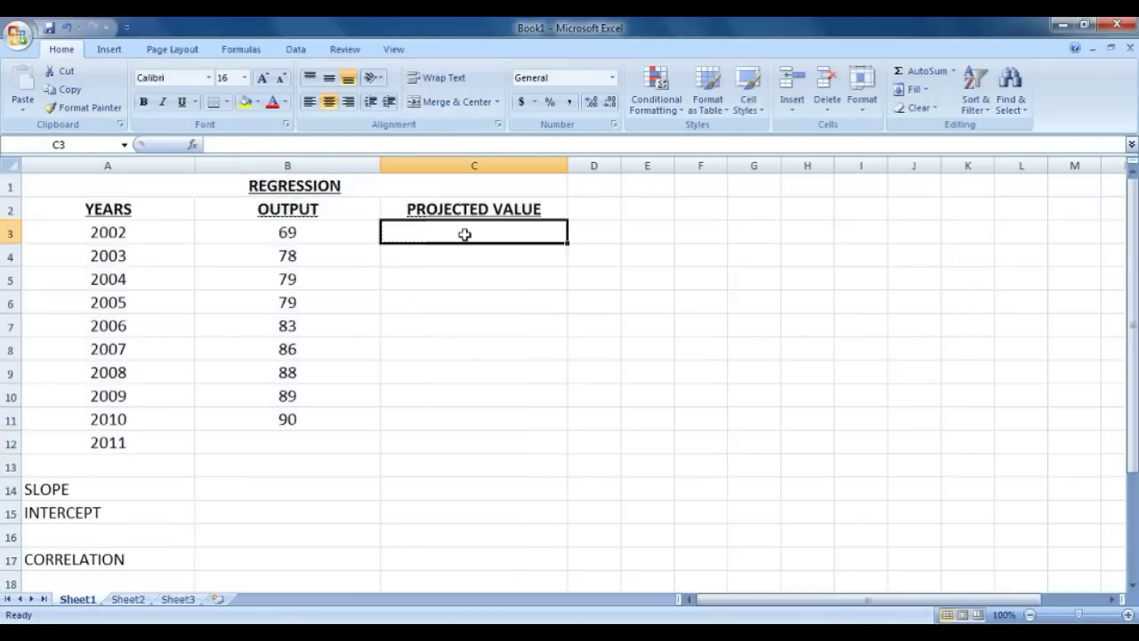
{"action": "key", "text": "shift+Down"}
{"action": "key", "text": "shift+Down"}
{"action": "key", "text": "shift+Down"}
{"action": "key", "text": "shift+Down"}
{"action": "key", "text": "shift+Down"}
{"action": "key", "text": "shift+Down"}
{"action": "key", "text": "shift+Down"}
{"action": "key", "text": "shift+Down"}
{"action": "key", "text": "shift+Down"}
{"action": "left_click", "coordinate": [246, 102]}
Step: Fill the slope and intercept cells B14:B15 and the correlation cell B17 with yellow
{"action": "left_click", "coordinate": [299, 491]}
{"action": "left_click_drag", "start_coordinate": [299, 491], "coordinate": [300, 521]}
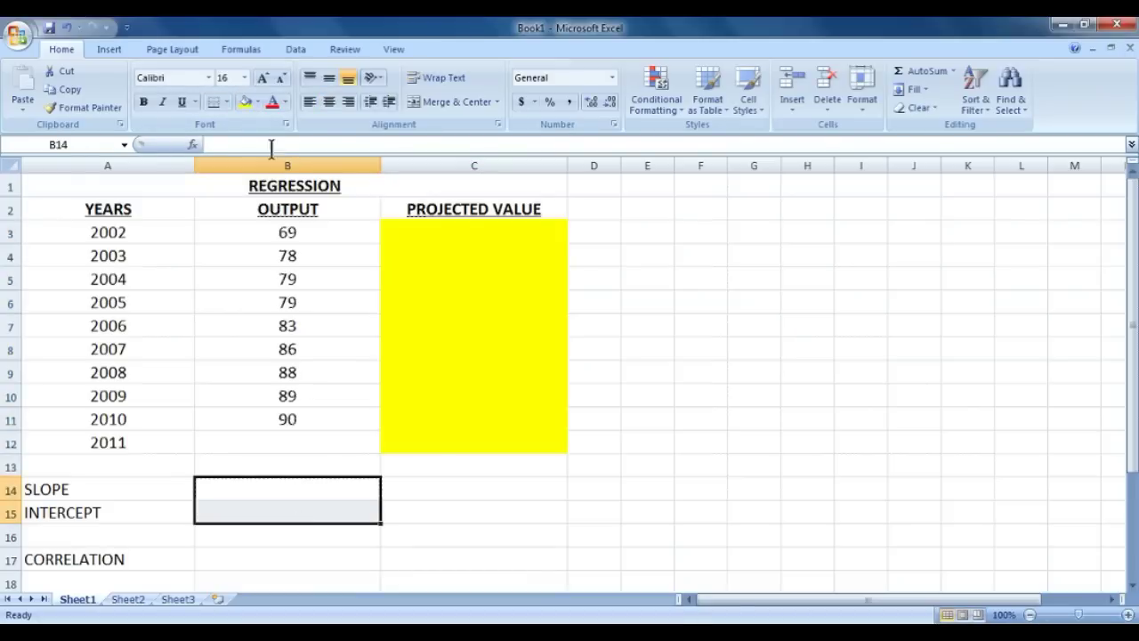
{"action": "left_click", "coordinate": [245, 102]}
{"action": "left_click", "coordinate": [269, 552]}
{"action": "left_click", "coordinate": [246, 101]}
Step: Fill the 2011 projected value cell C12, the slope and intercept cells B14:B15, and the correlation cell B17 with green
{"action": "left_click", "coordinate": [473, 442]}
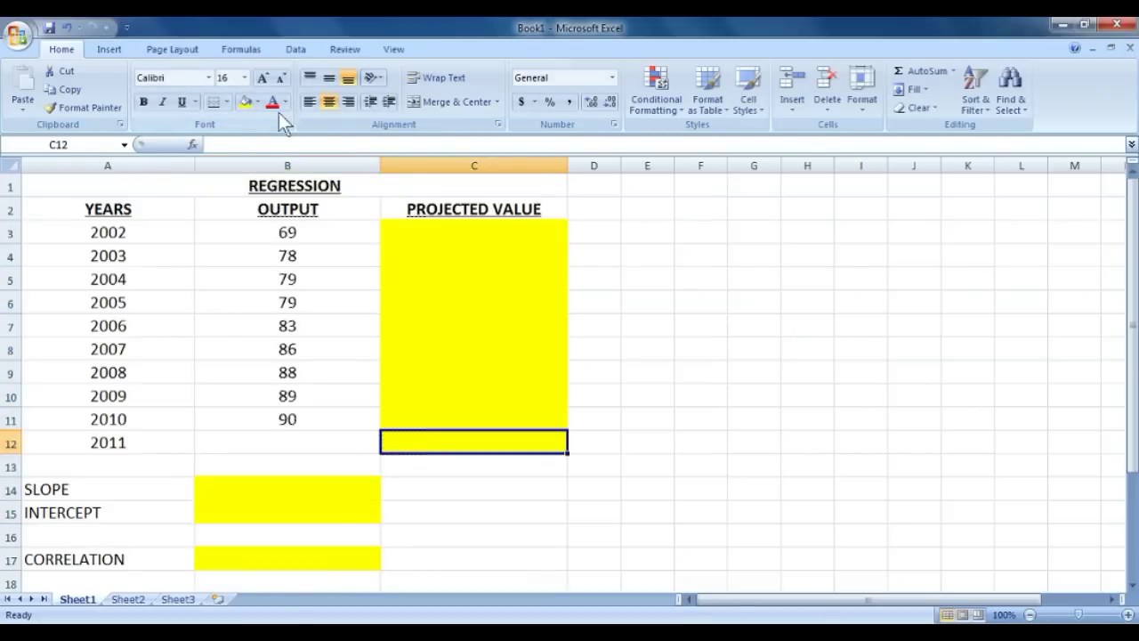
{"action": "left_click", "coordinate": [257, 102]}
{"action": "left_click", "coordinate": [313, 230]}
{"action": "left_click_drag", "start_coordinate": [330, 491], "coordinate": [330, 516]}
{"action": "left_click", "coordinate": [245, 101]}
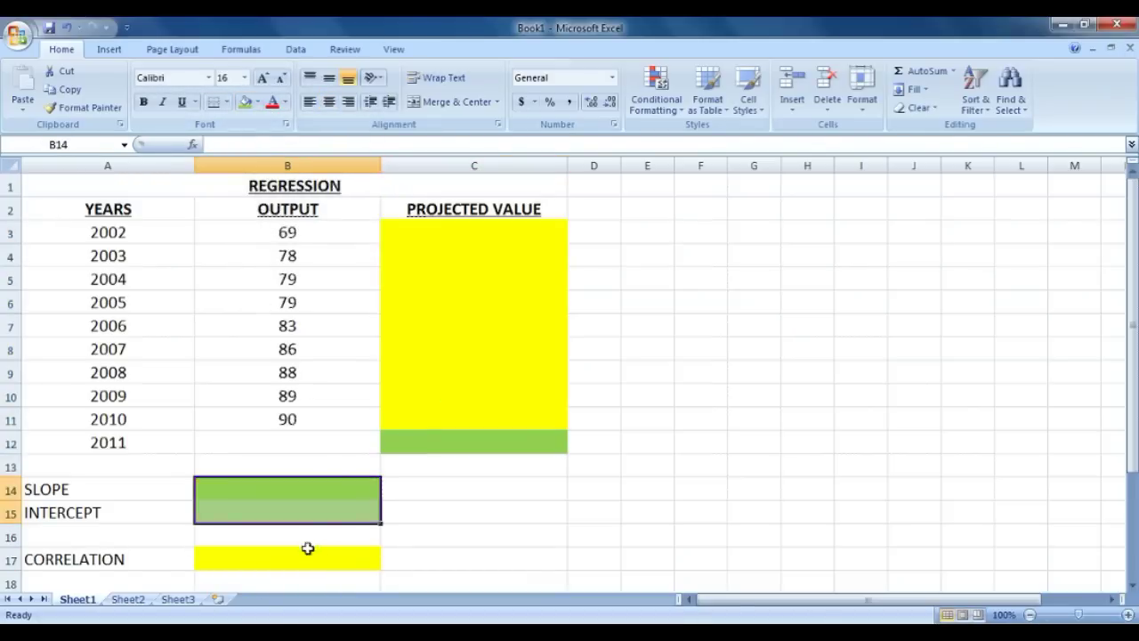
{"action": "left_click", "coordinate": [308, 552]}
{"action": "left_click", "coordinate": [246, 102]}
{"action": "left_click", "coordinate": [468, 519]}
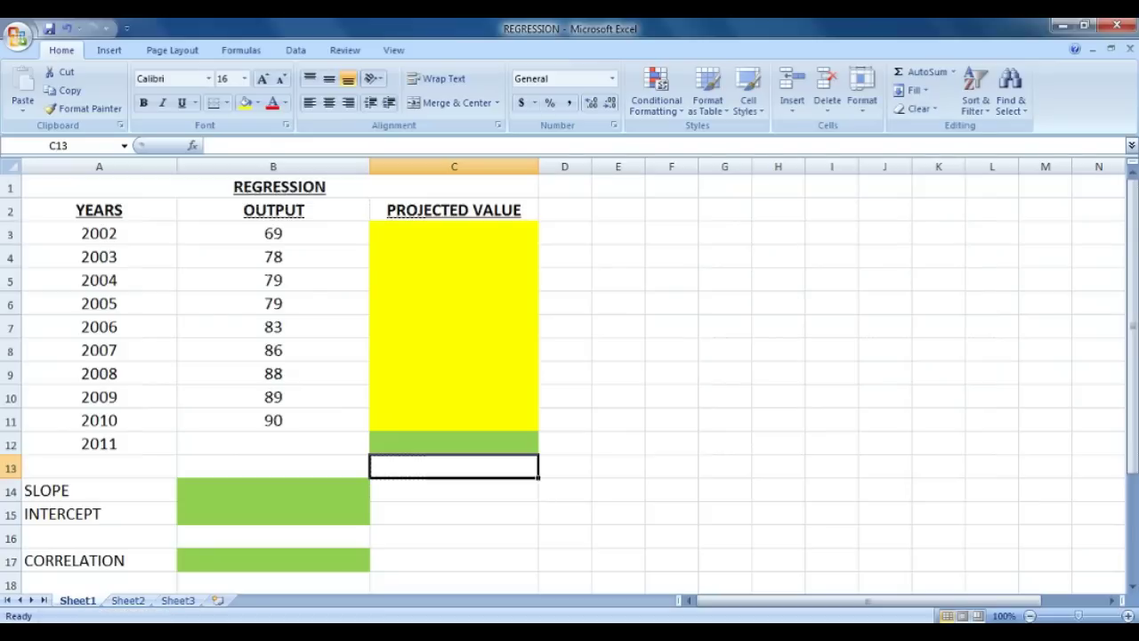
Step: Calculate the slope in B14 with =SLOPE(B3:B11,A3:A11), using outputs as known y's and years as known x's
{"action": "left_click", "coordinate": [273, 467]}
{"action": "left_click", "coordinate": [273, 489]}
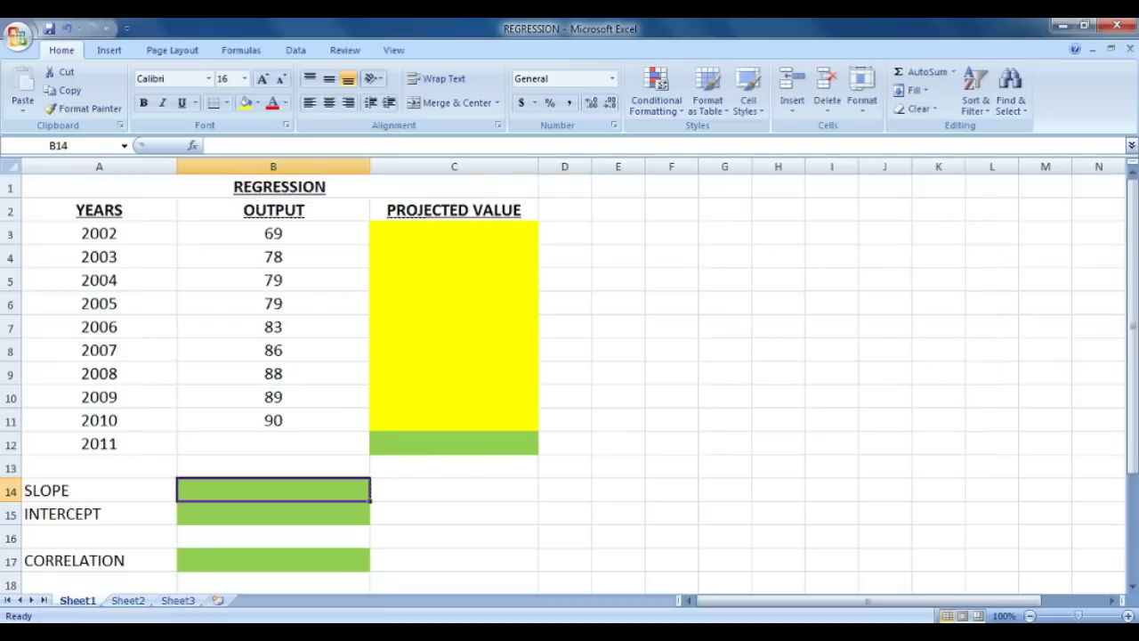
{"action": "type", "text": "="}
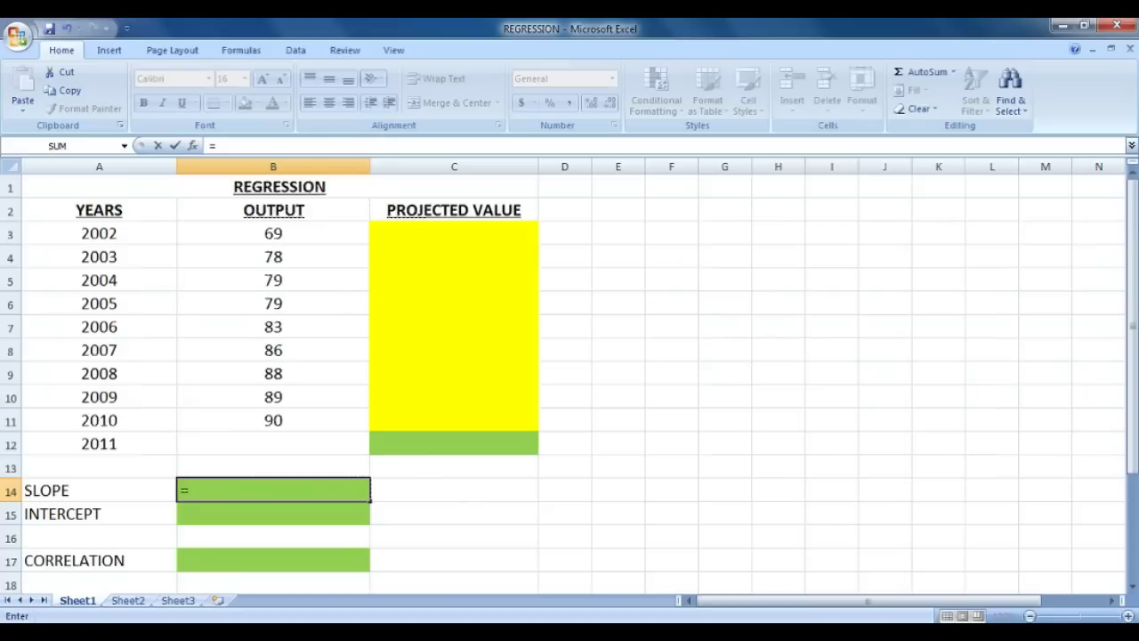
{"action": "type", "text": "SLOPE"}
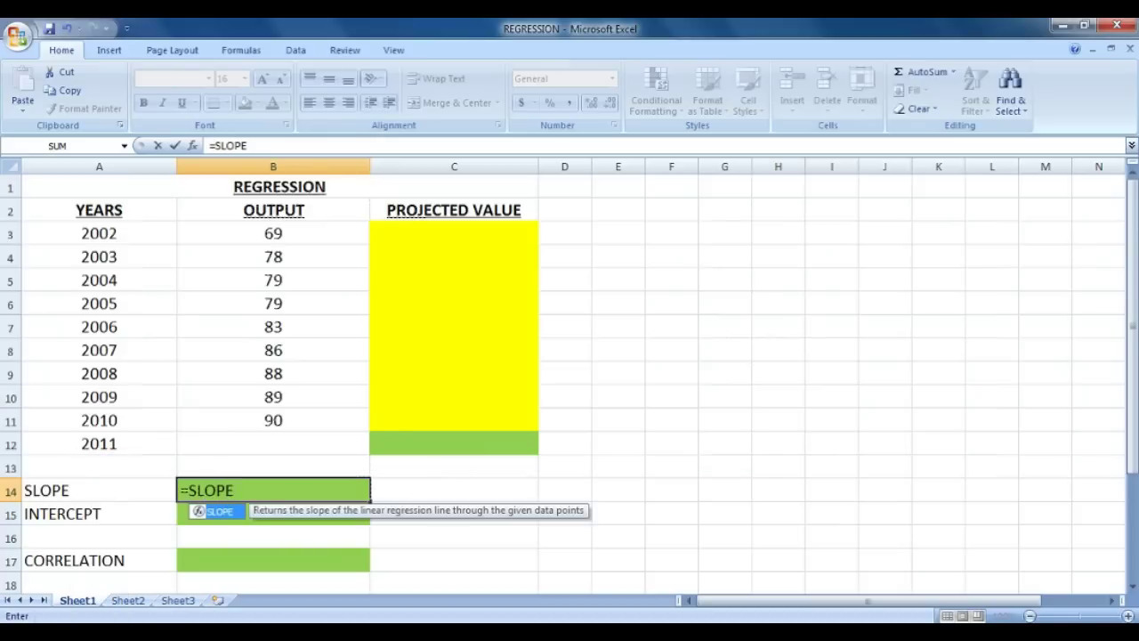
{"action": "type", "text": "("}
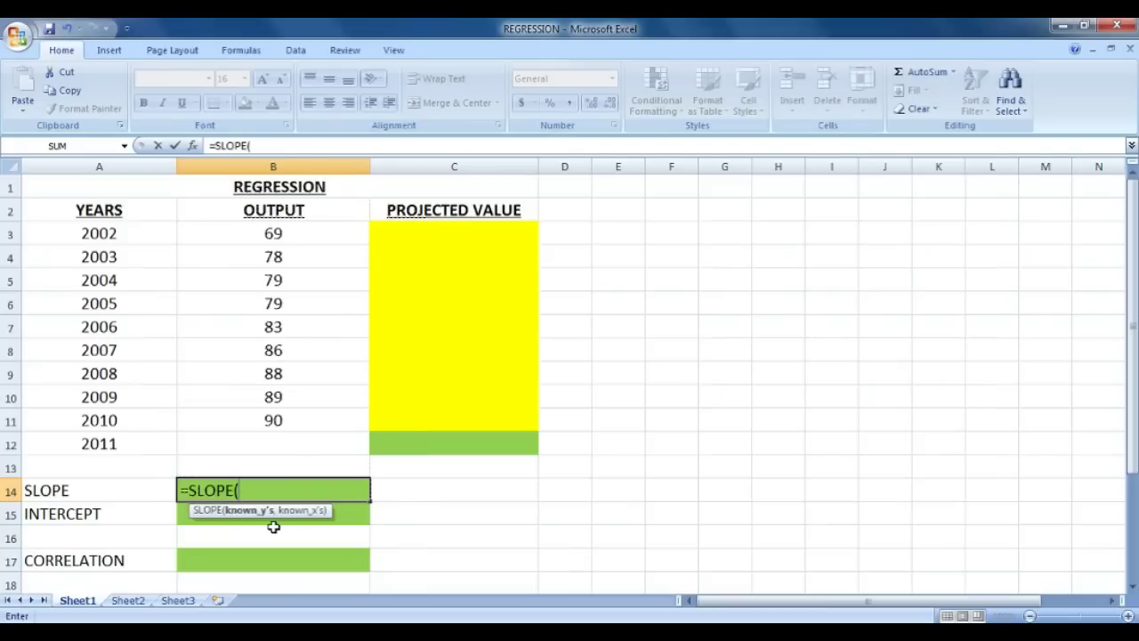
{"action": "left_click", "coordinate": [310, 235]}
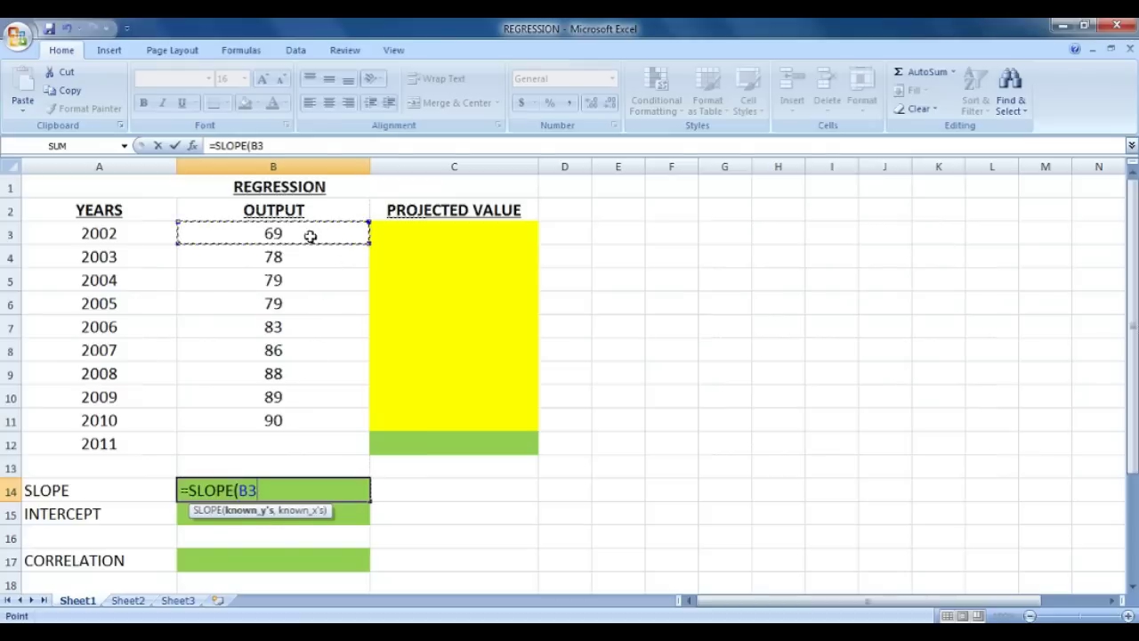
{"action": "left_click_drag", "start_coordinate": [310, 235], "coordinate": [305, 423]}
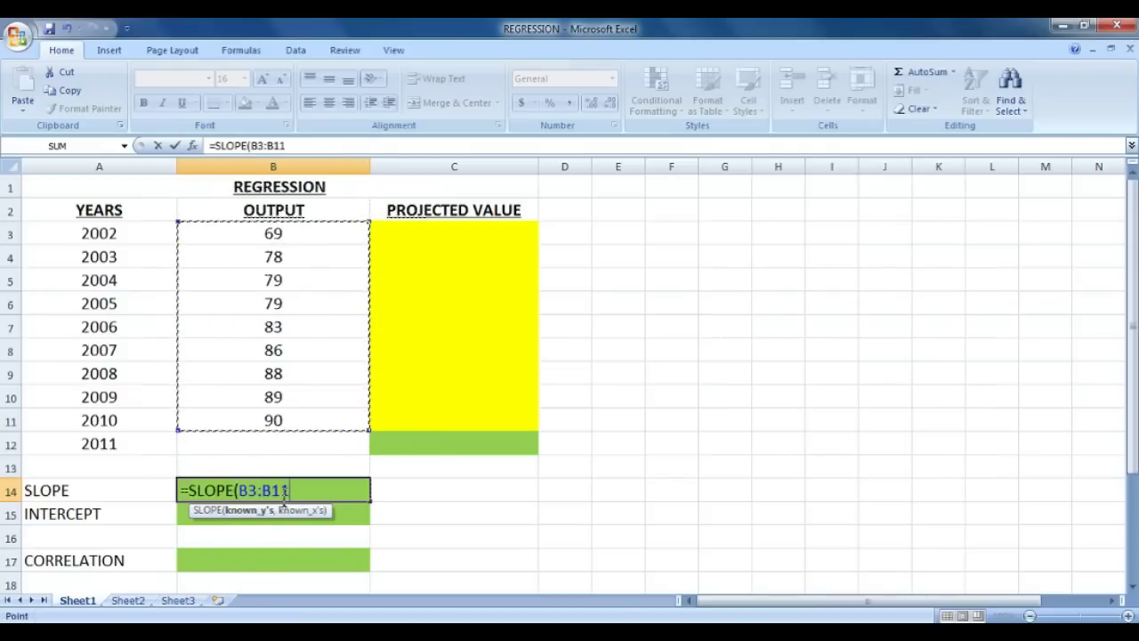
{"action": "type", "text": ","}
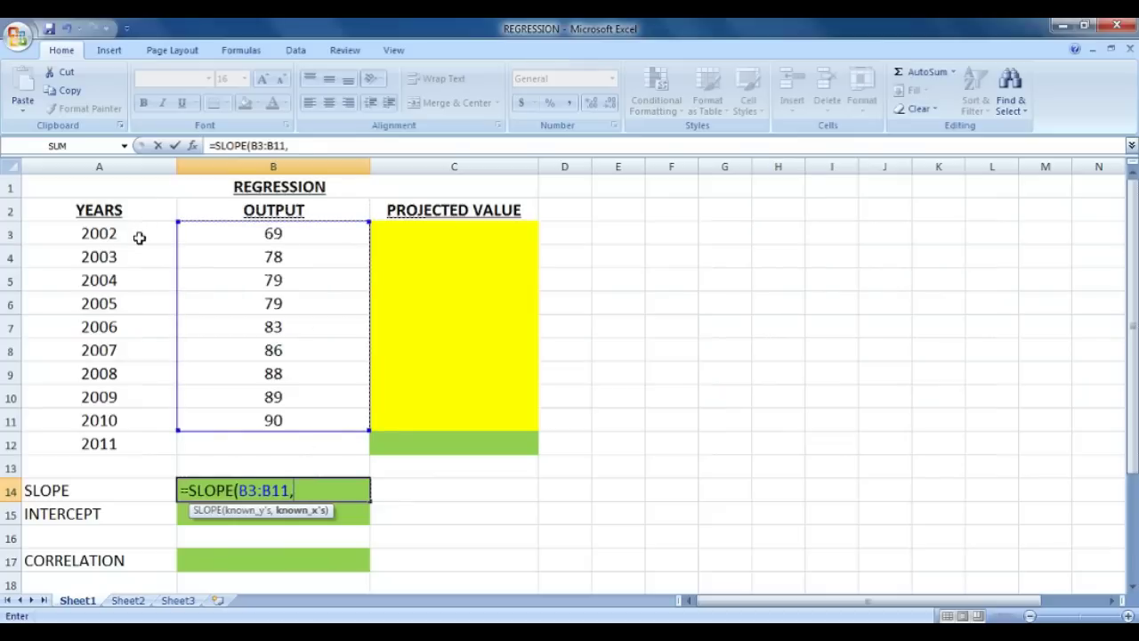
{"action": "left_click_drag", "start_coordinate": [139, 236], "coordinate": [97, 421]}
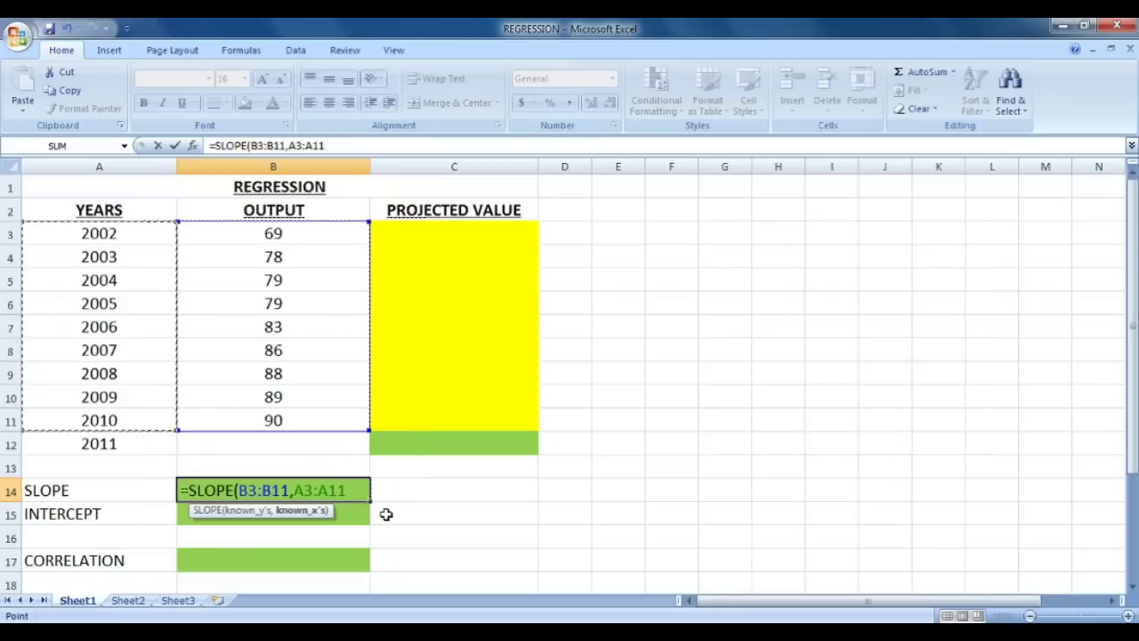
{"action": "type", "text": ")"}
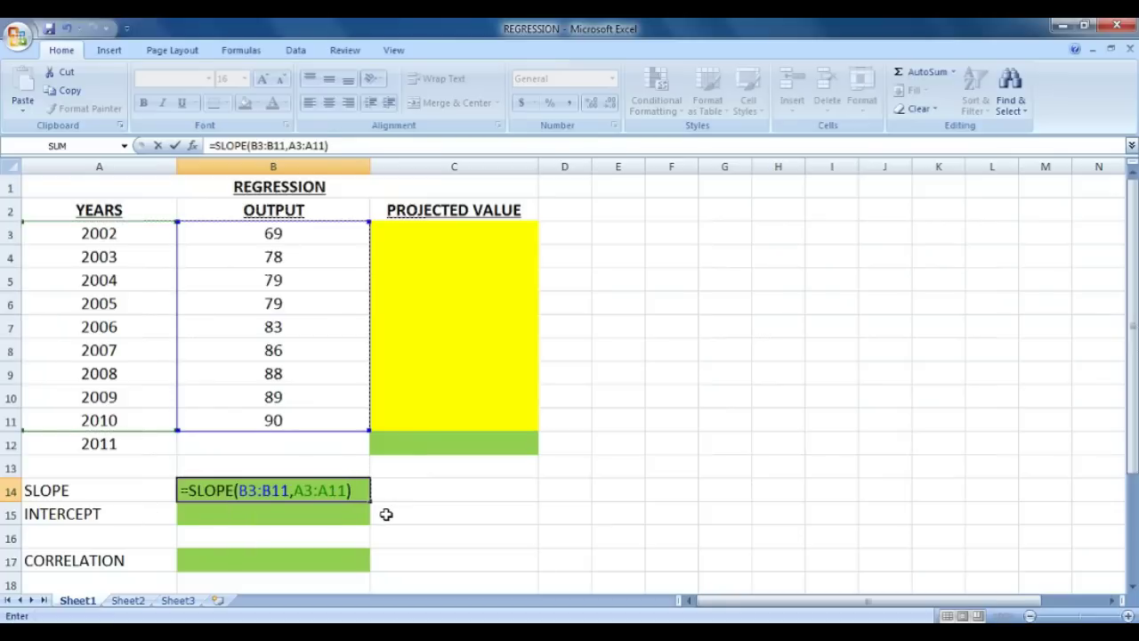
{"action": "key", "text": "Return"}
Step: Reduce the slope value in B14 to two decimal places
{"action": "left_click", "coordinate": [353, 488]}
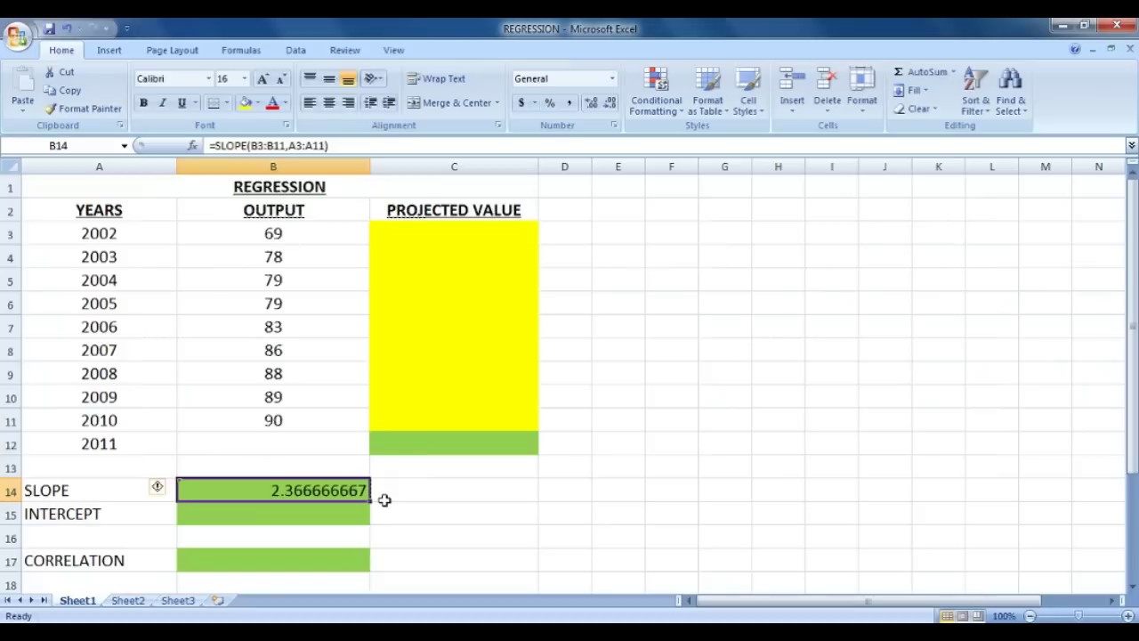
{"action": "key", "text": "super+plus"}
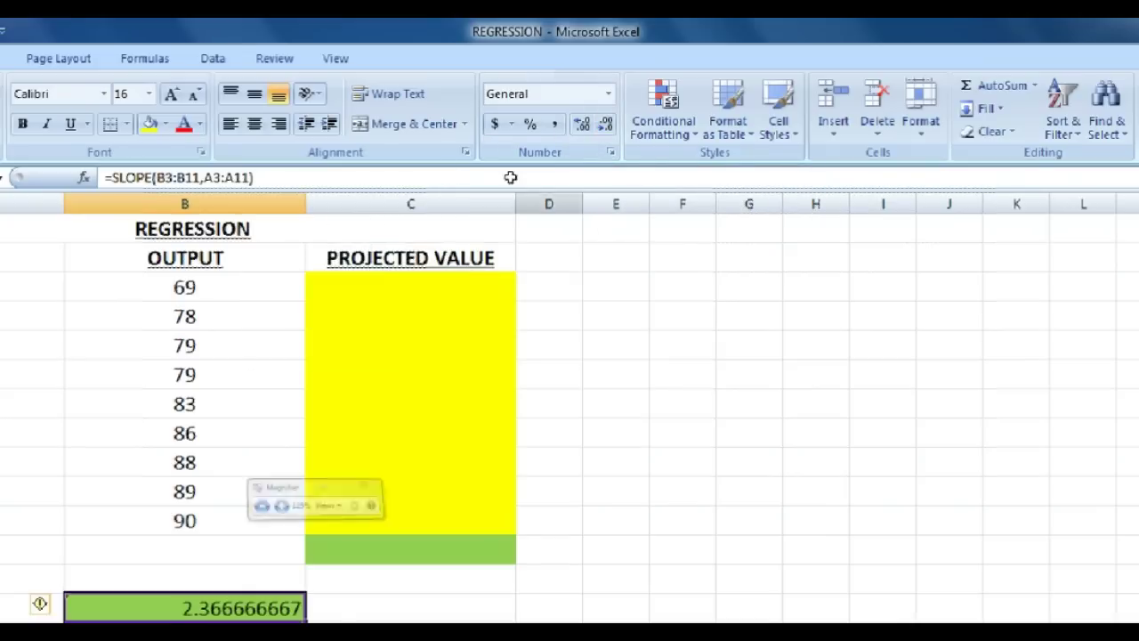
{"action": "left_click", "coordinate": [614, 110]}
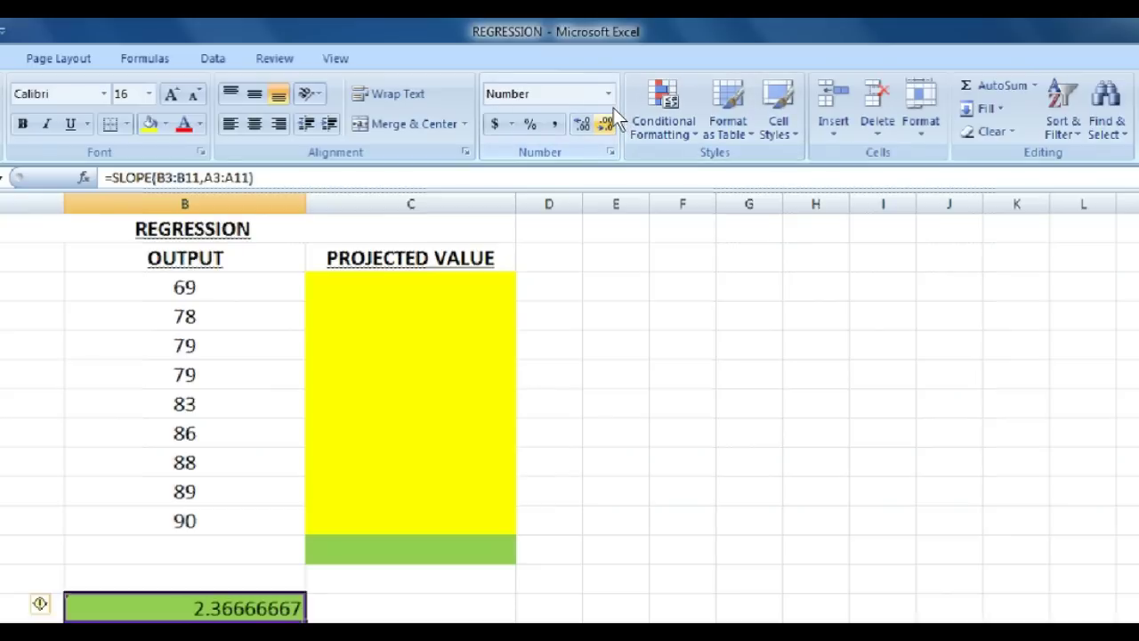
{"action": "left_click", "coordinate": [613, 109]}
{"action": "left_click", "coordinate": [613, 109]}
{"action": "left_click", "coordinate": [613, 109]}
{"action": "left_click", "coordinate": [613, 109]}
{"action": "left_click", "coordinate": [614, 108]}
{"action": "left_click", "coordinate": [613, 107]}
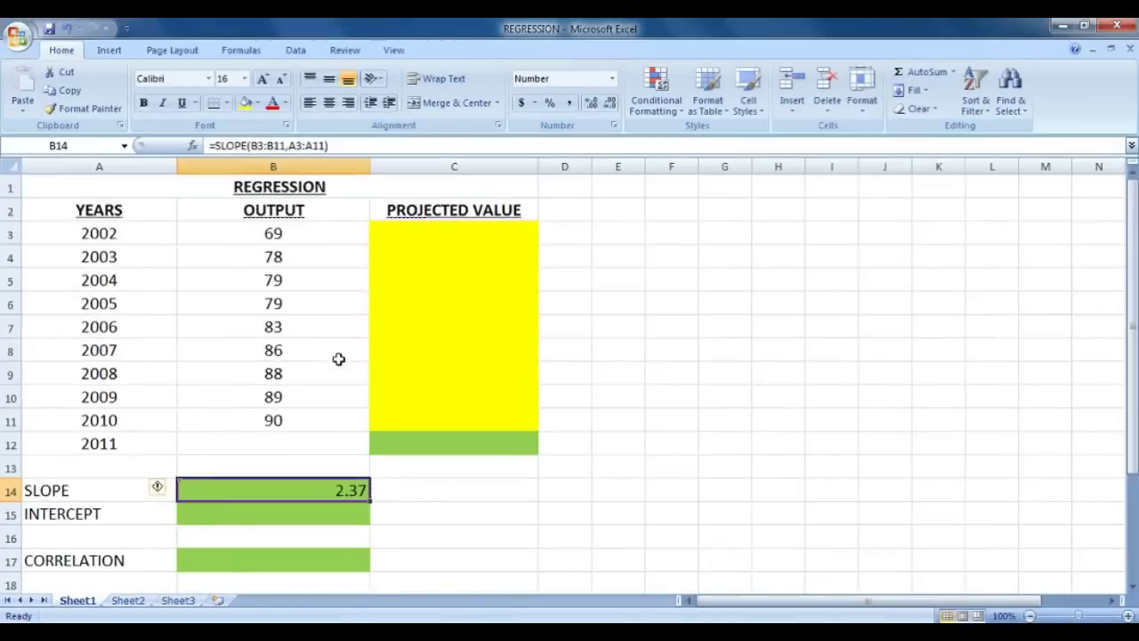
{"action": "left_click", "coordinate": [291, 513]}
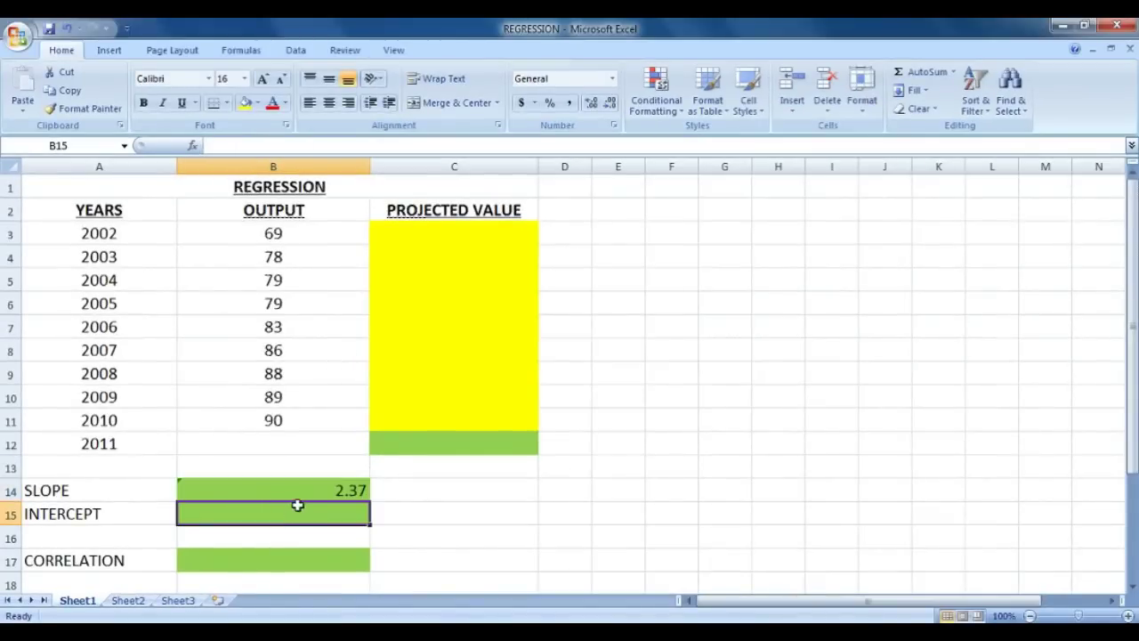
{"action": "left_click", "coordinate": [304, 493]}
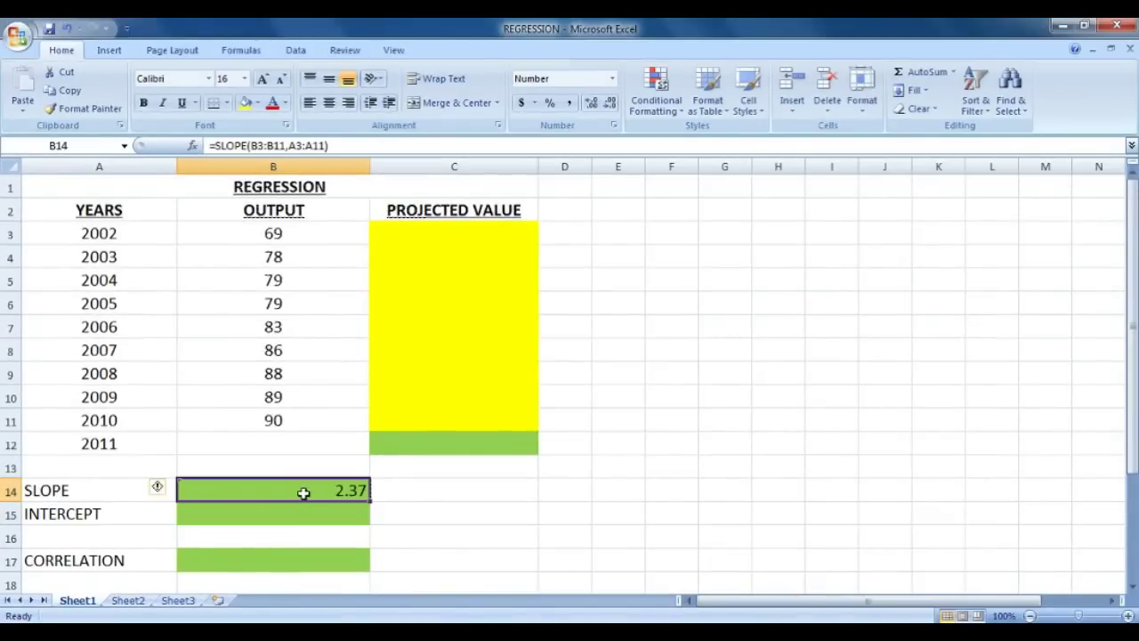
{"action": "left_click_drag", "start_coordinate": [310, 228], "coordinate": [315, 407]}
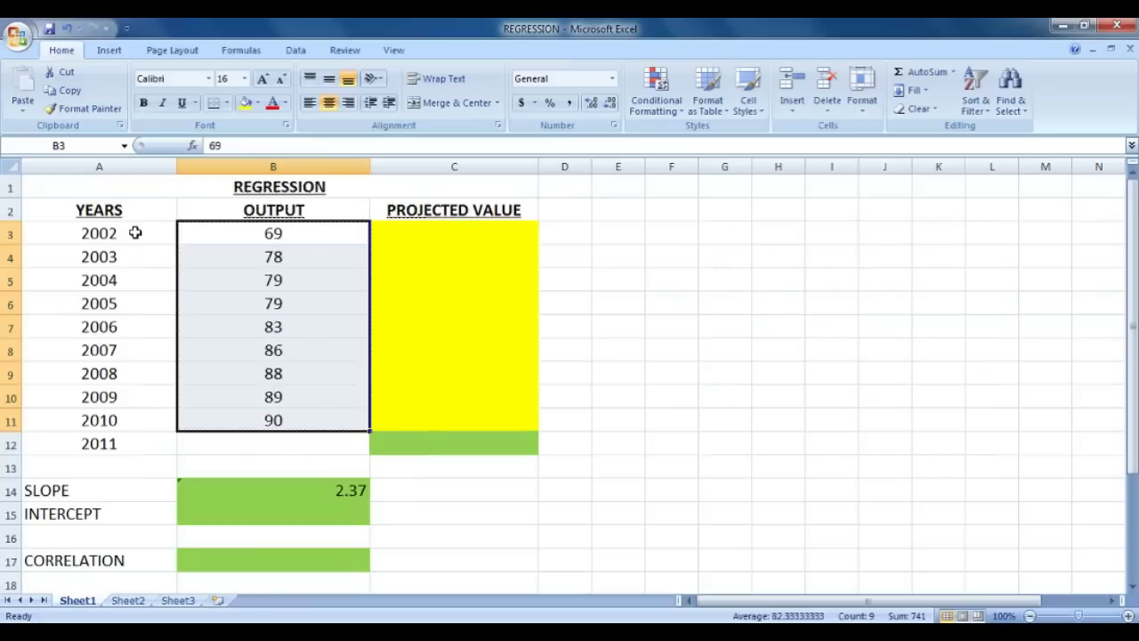
{"action": "left_click_drag", "start_coordinate": [138, 230], "coordinate": [135, 415]}
Step: Calculate the intercept in B15 with =INTERCEPT(B3:B11,A3:A11), using outputs as known y's and years as known x's
{"action": "left_click", "coordinate": [305, 518]}
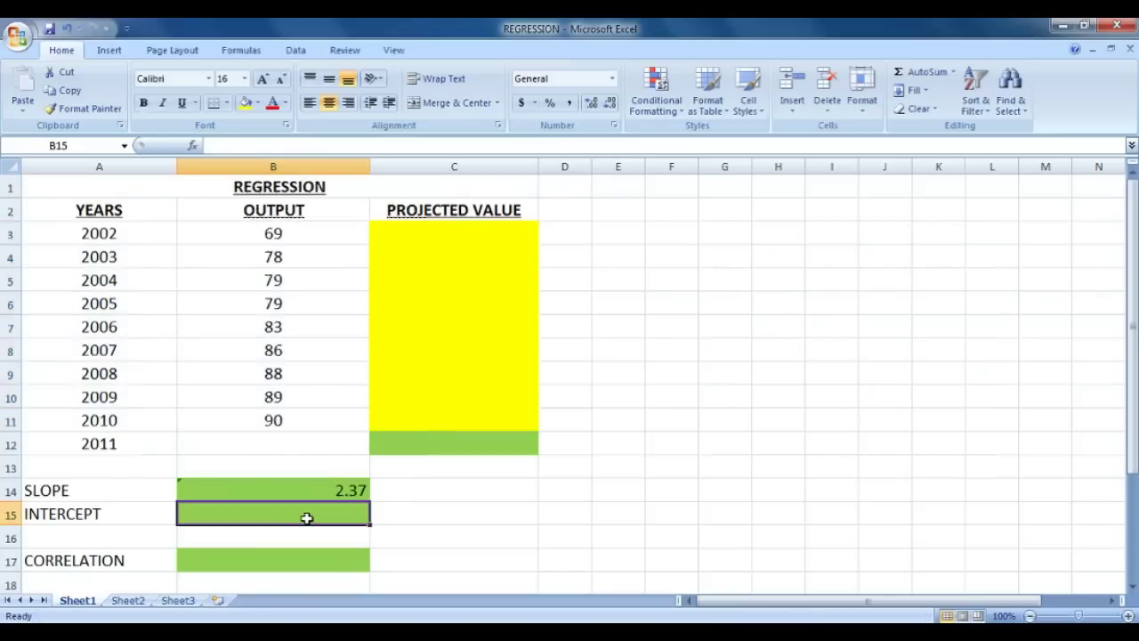
{"action": "type", "text": "="}
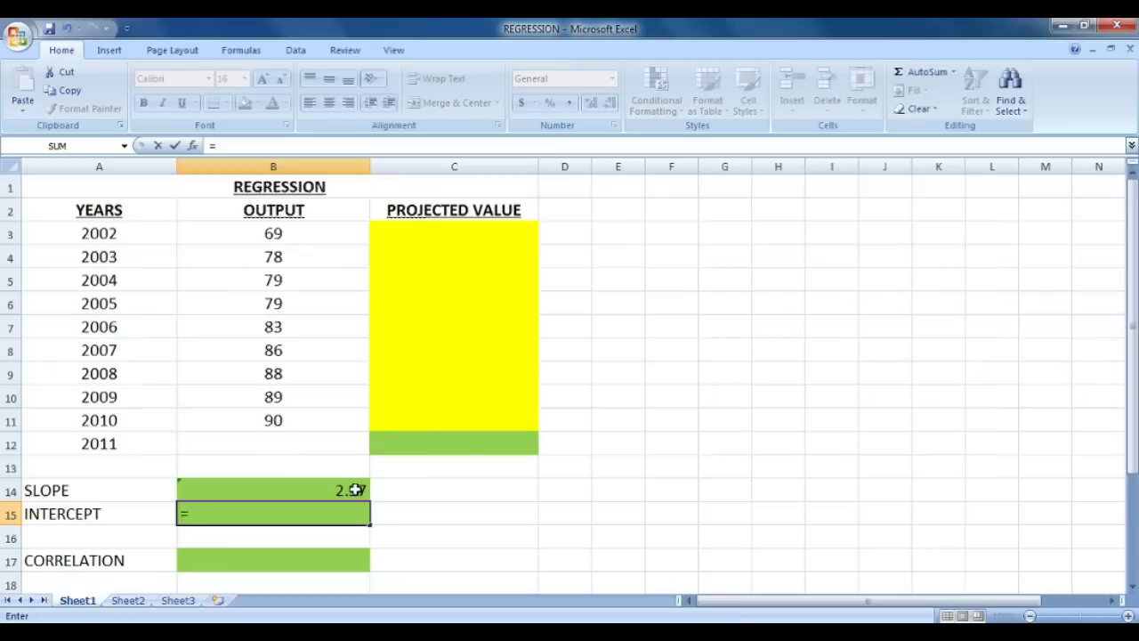
{"action": "type", "text": "INTERCE"}
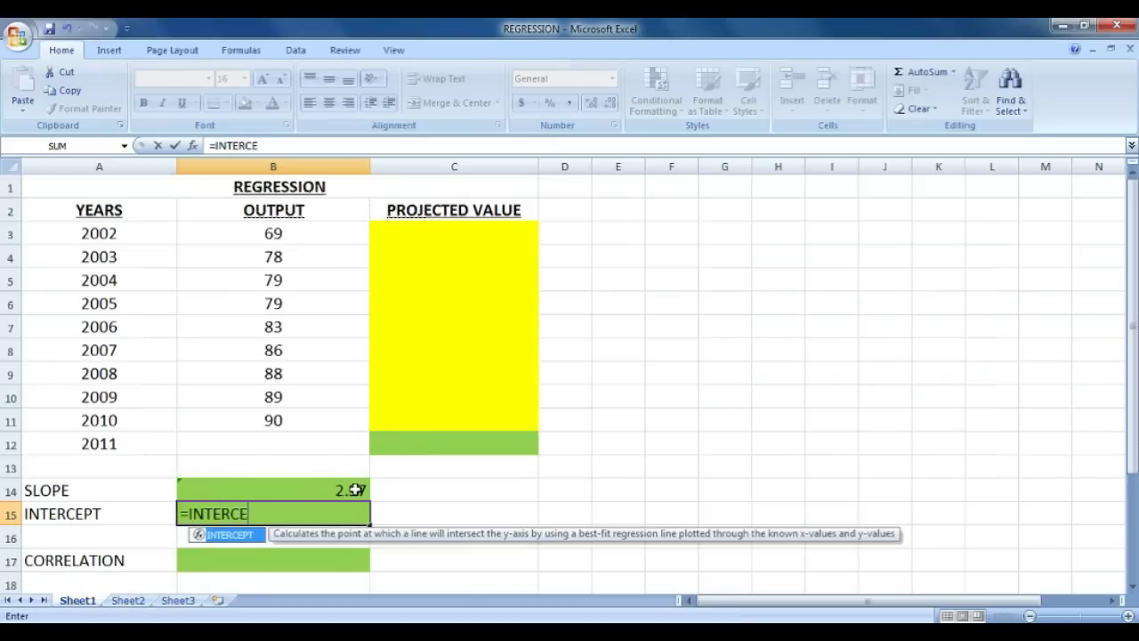
{"action": "type", "text": "PT("}
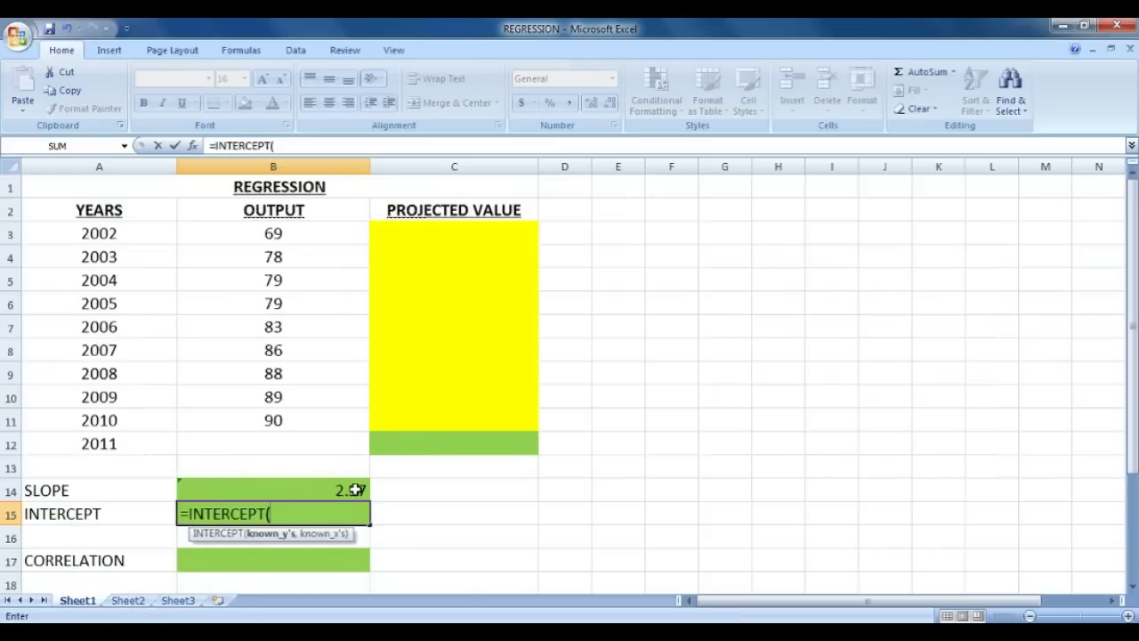
{"action": "left_click_drag", "start_coordinate": [316, 233], "coordinate": [315, 436]}
{"action": "left_click_drag", "start_coordinate": [326, 242], "coordinate": [313, 420]}
{"action": "type", "text": ","}
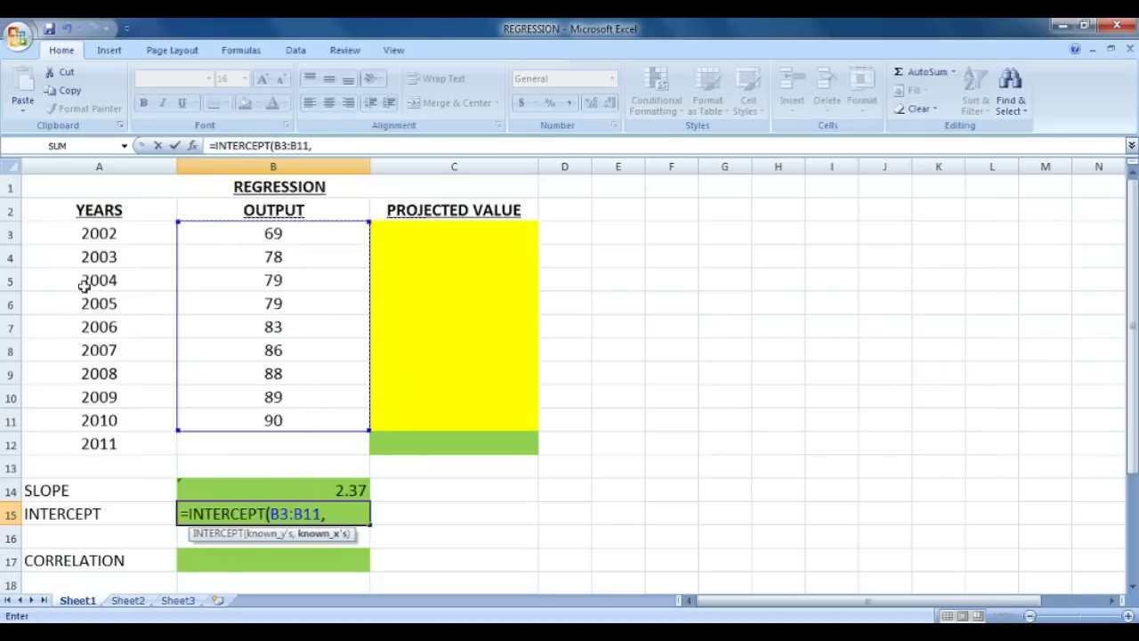
{"action": "left_click_drag", "start_coordinate": [122, 238], "coordinate": [101, 422]}
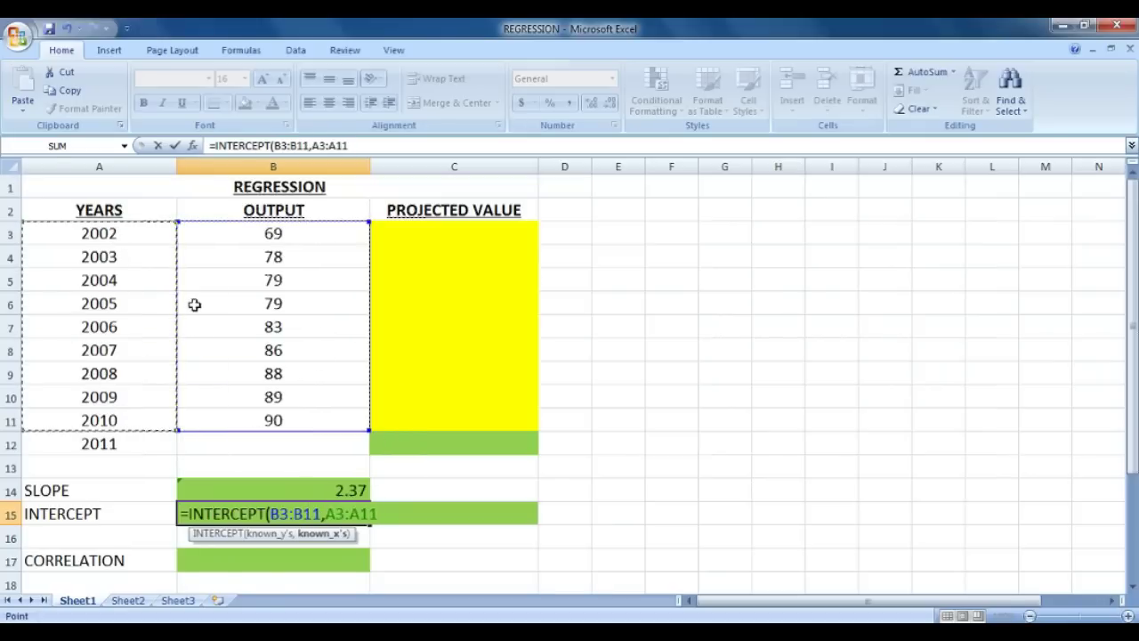
{"action": "type", "text": ")"}
{"action": "key", "text": "Return"}
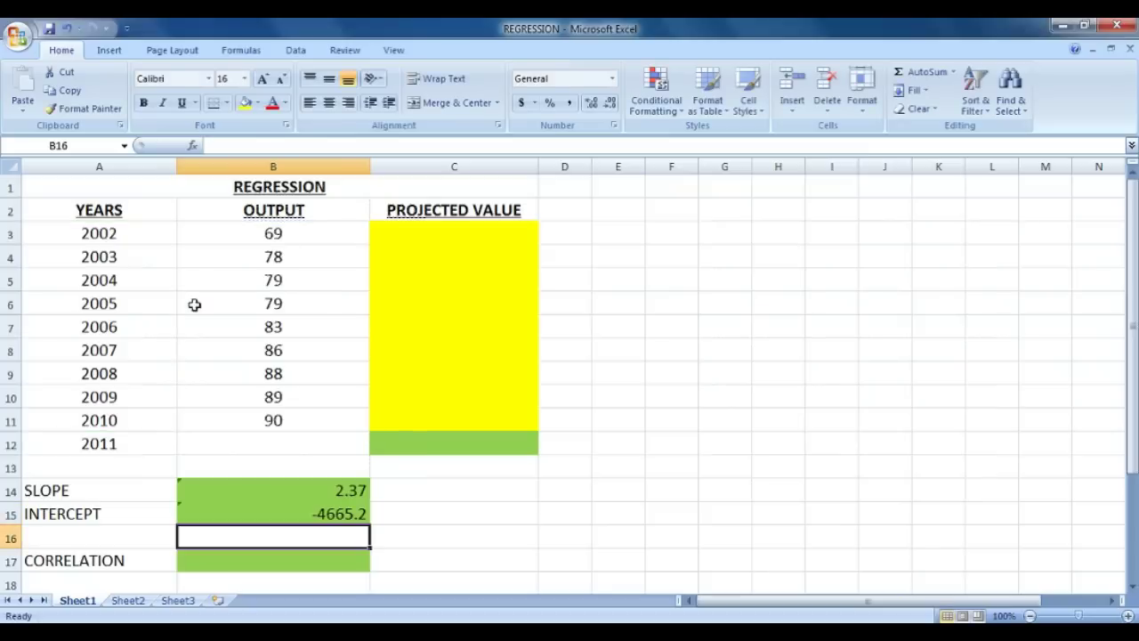
{"action": "left_click", "coordinate": [316, 513]}
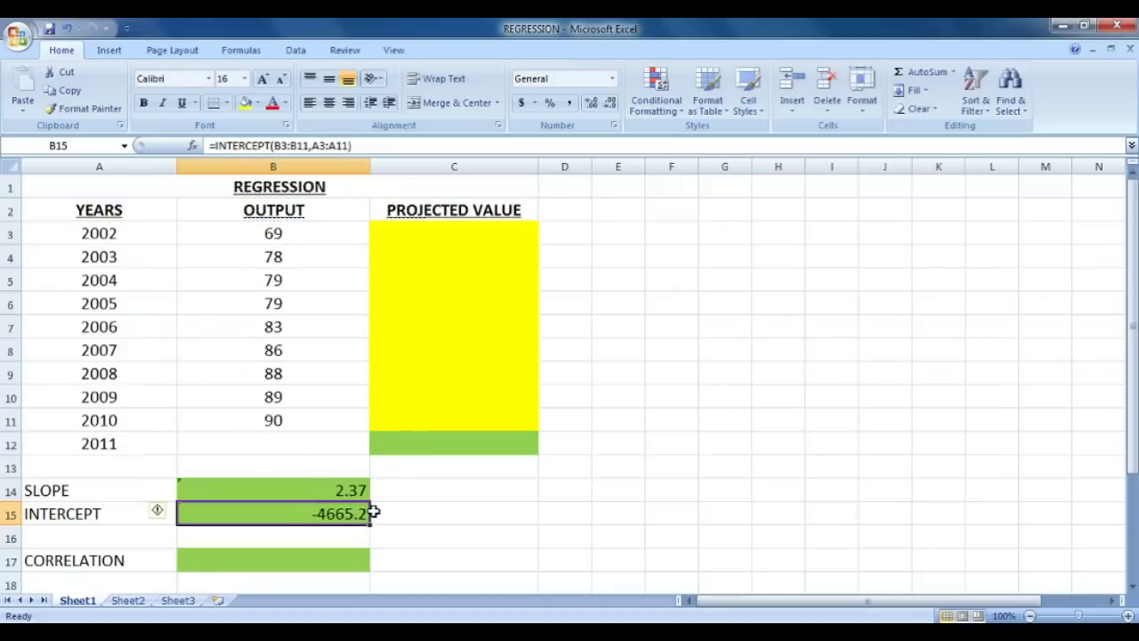
Step: Begin a CORREL formula in correlation cell B17 with the years A3:A11 as the first array
{"action": "left_click", "coordinate": [345, 567]}
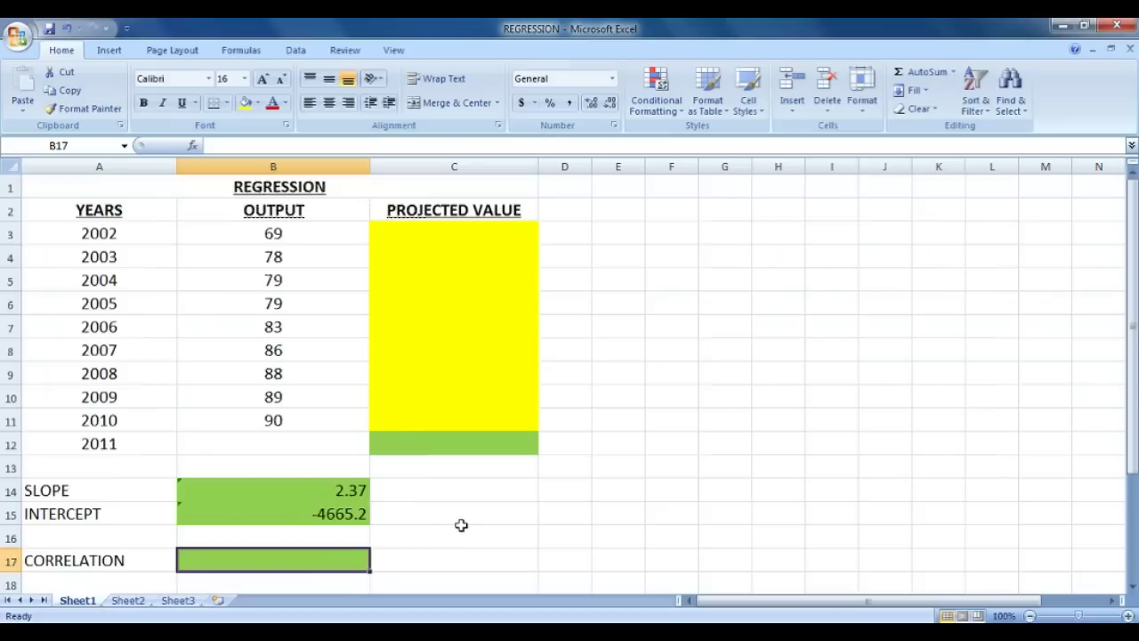
{"action": "type", "text": "=COR"}
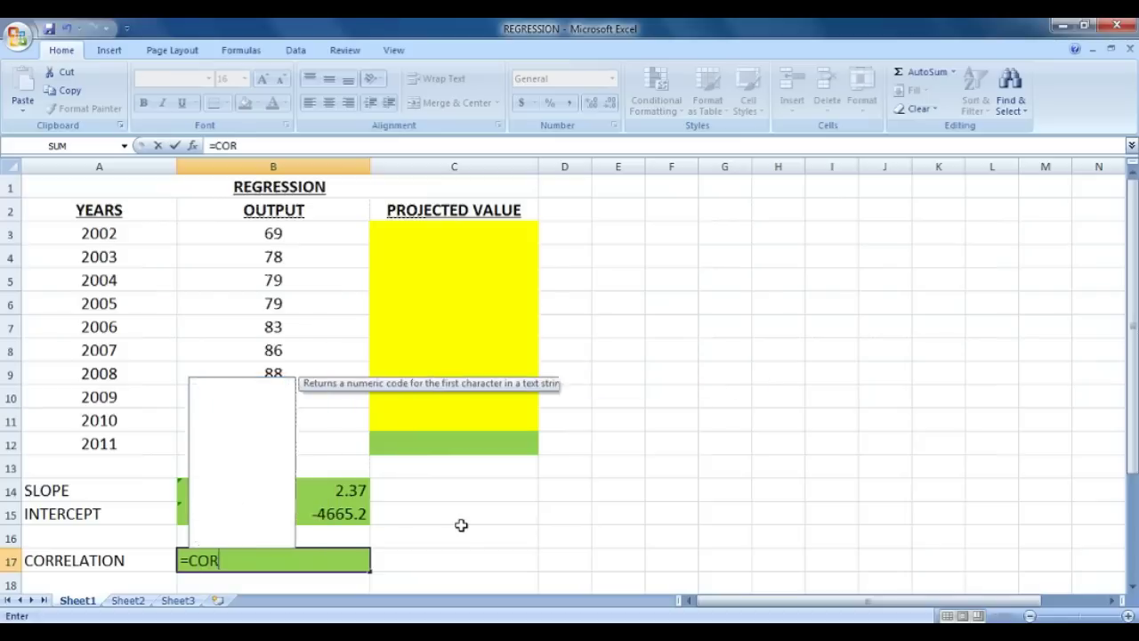
{"action": "type", "text": "REL("}
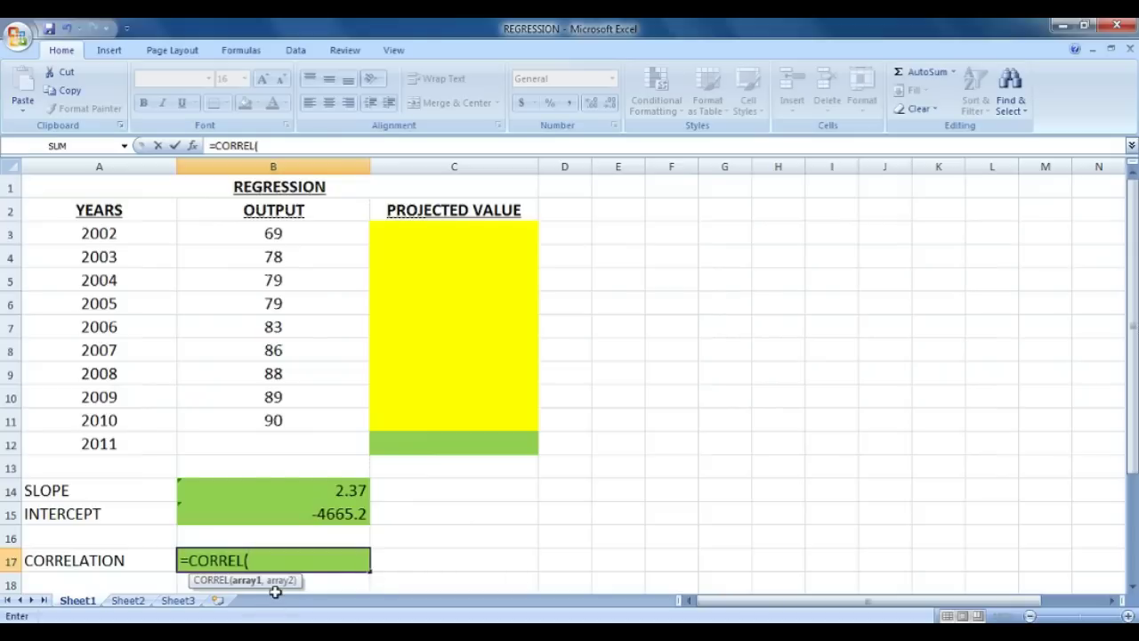
{"action": "left_click_drag", "start_coordinate": [138, 233], "coordinate": [148, 419]}
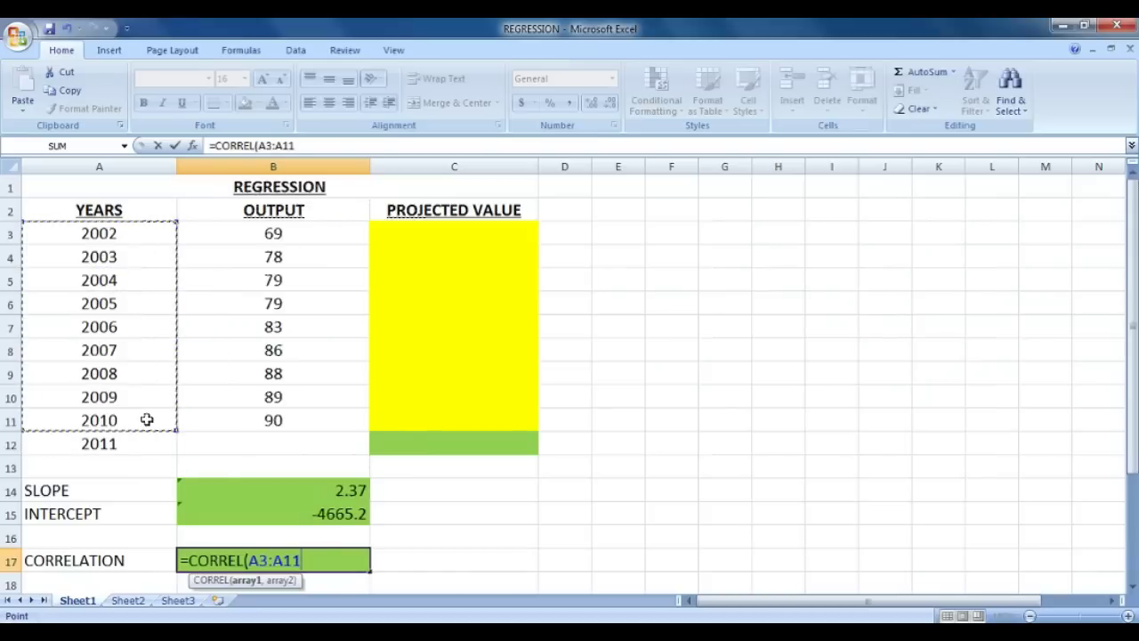
{"action": "type", "text": ","}
{"action": "left_click", "coordinate": [272, 232]}
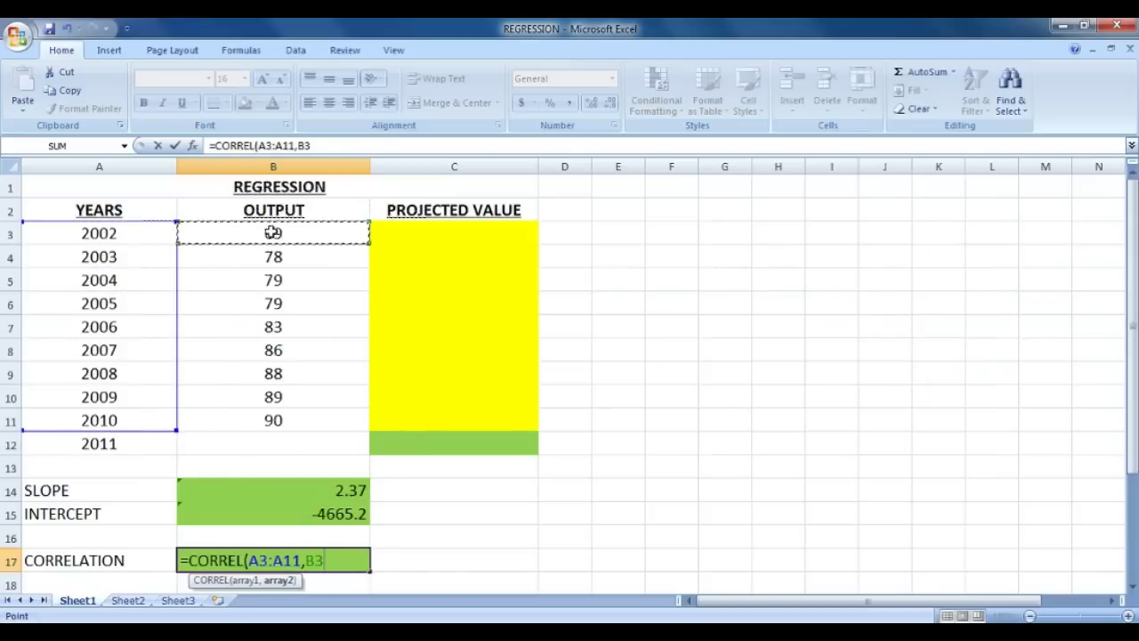
{"action": "left_click_drag", "start_coordinate": [273, 232], "coordinate": [328, 223]}
{"action": "left_click", "coordinate": [103, 231]}
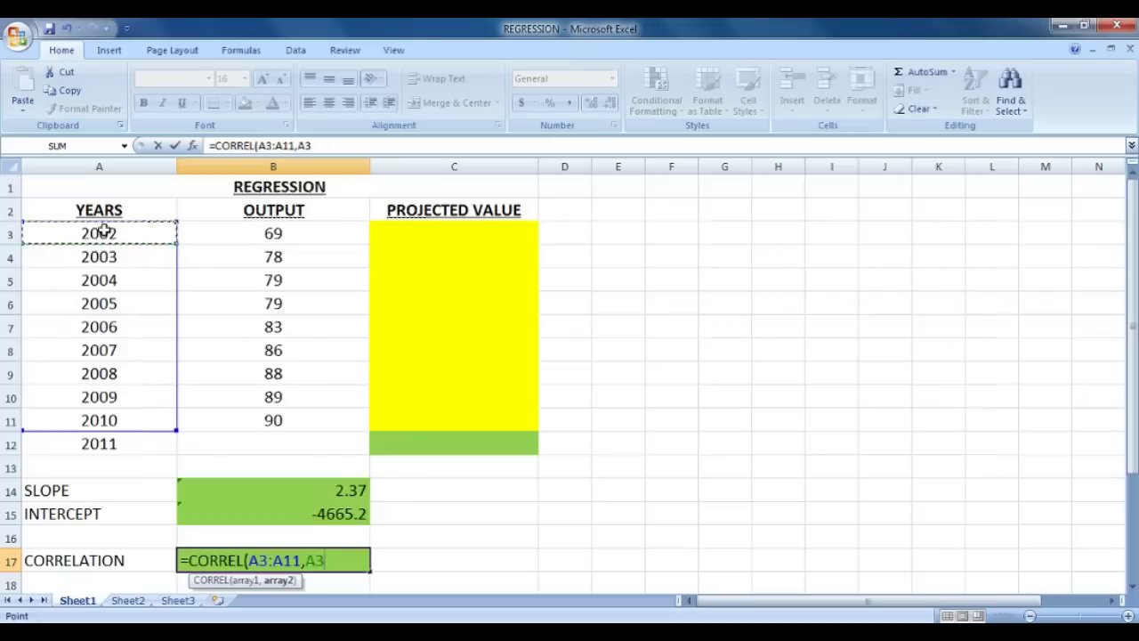
{"action": "left_click_drag", "start_coordinate": [102, 231], "coordinate": [127, 448]}
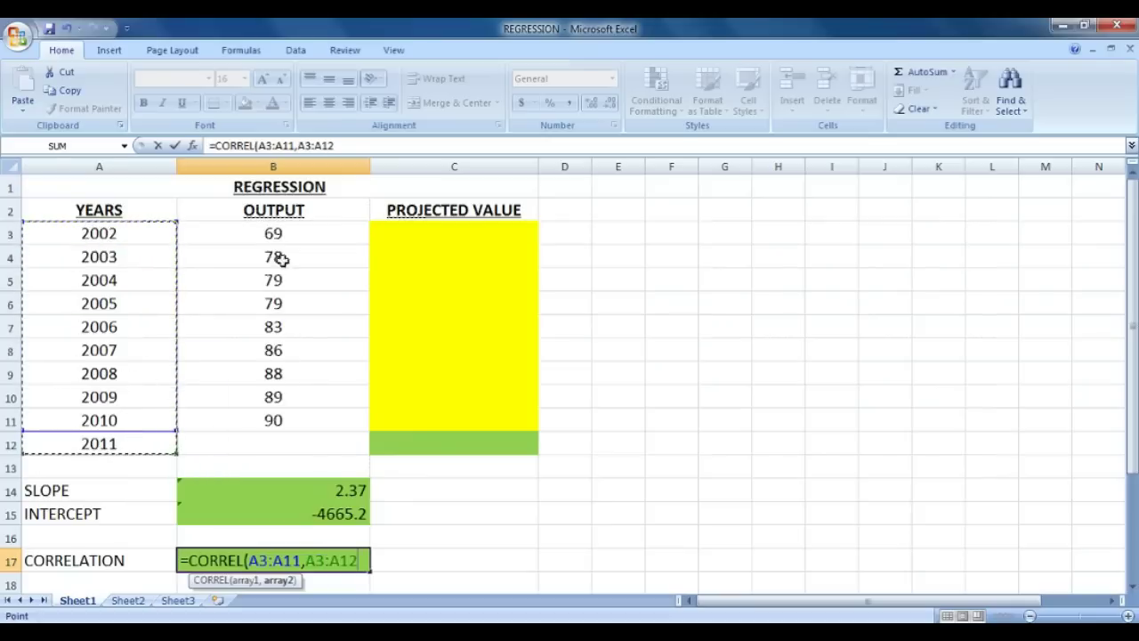
{"action": "key", "text": "BackSpace"}
{"action": "key", "text": "BackSpace"}
{"action": "key", "text": "BackSpace"}
{"action": "key", "text": "BackSpace"}
{"action": "key", "text": "BackSpace"}
{"action": "key", "text": "BackSpace"}
{"action": "key", "text": "BackSpace"}
{"action": "key", "text": "BackSpace"}
{"action": "key", "text": "BackSpace"}
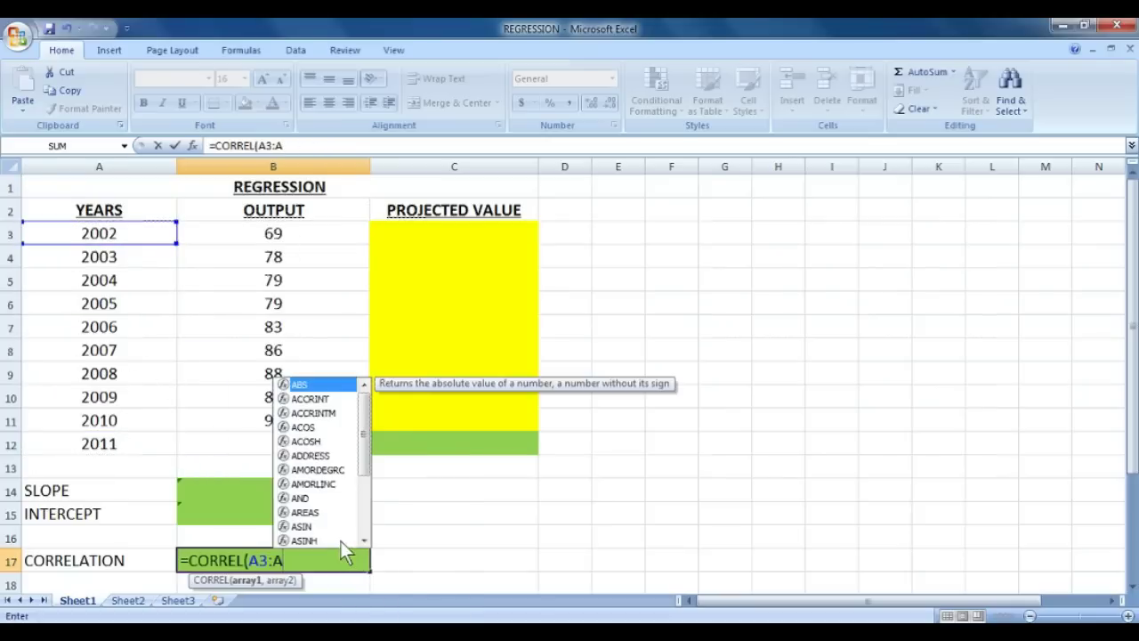
Step: Complete the correlation formula in B17 as =CORREL(A3:A12,B3:B12), pairing years with outputs through the 2011 row
{"action": "type", "text": "12"}
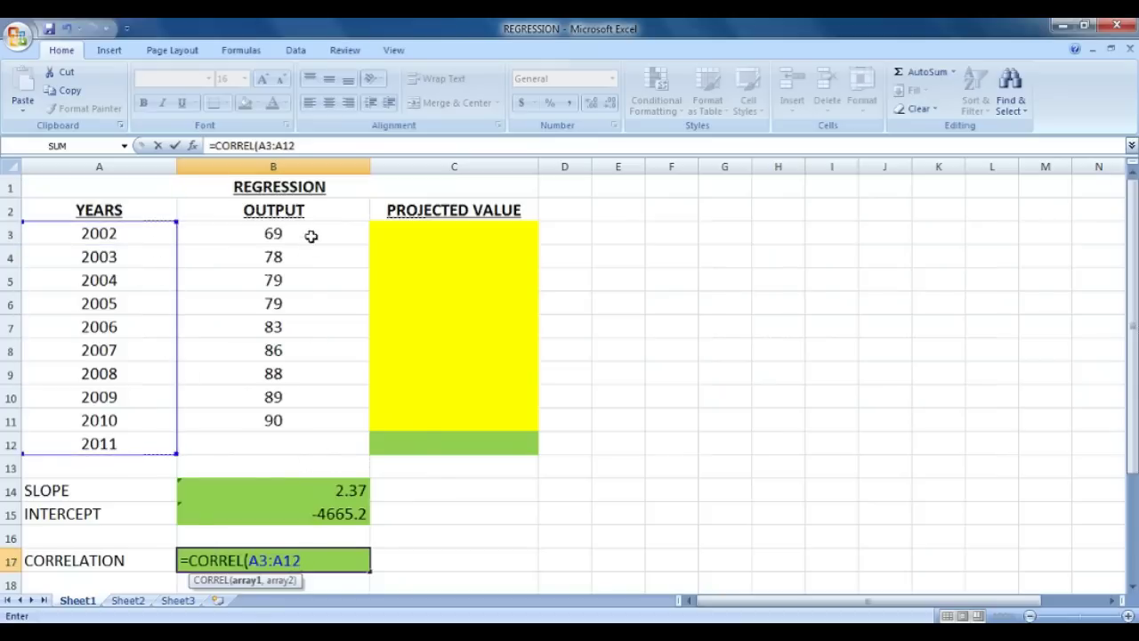
{"action": "type", "text": ","}
{"action": "left_click_drag", "start_coordinate": [306, 235], "coordinate": [299, 445]}
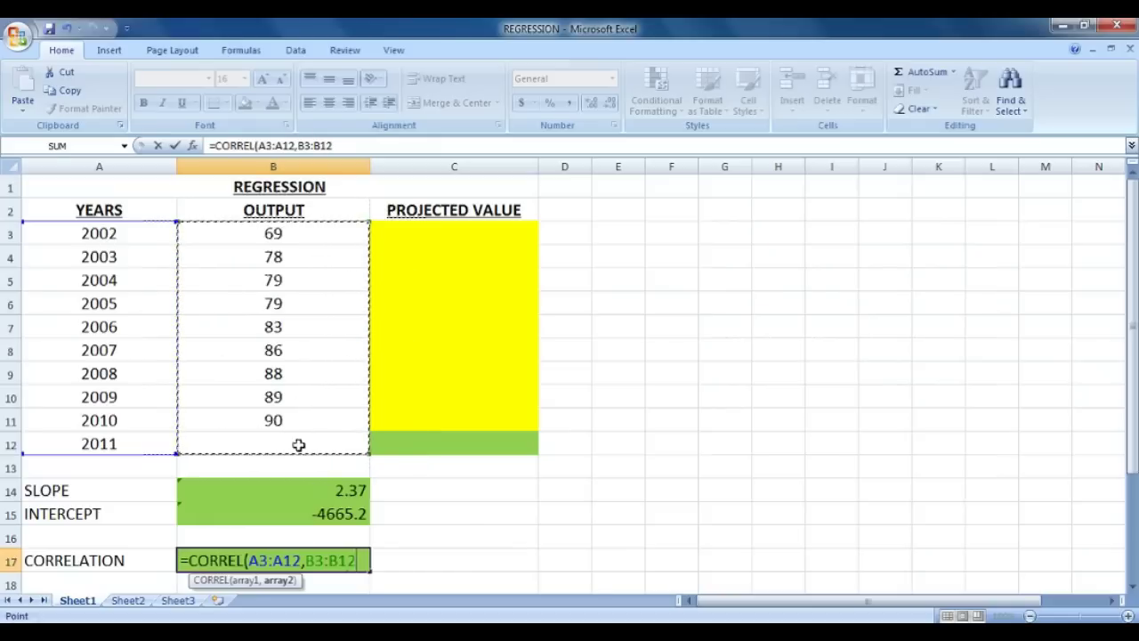
{"action": "type", "text": ")"}
{"action": "key", "text": "Return"}
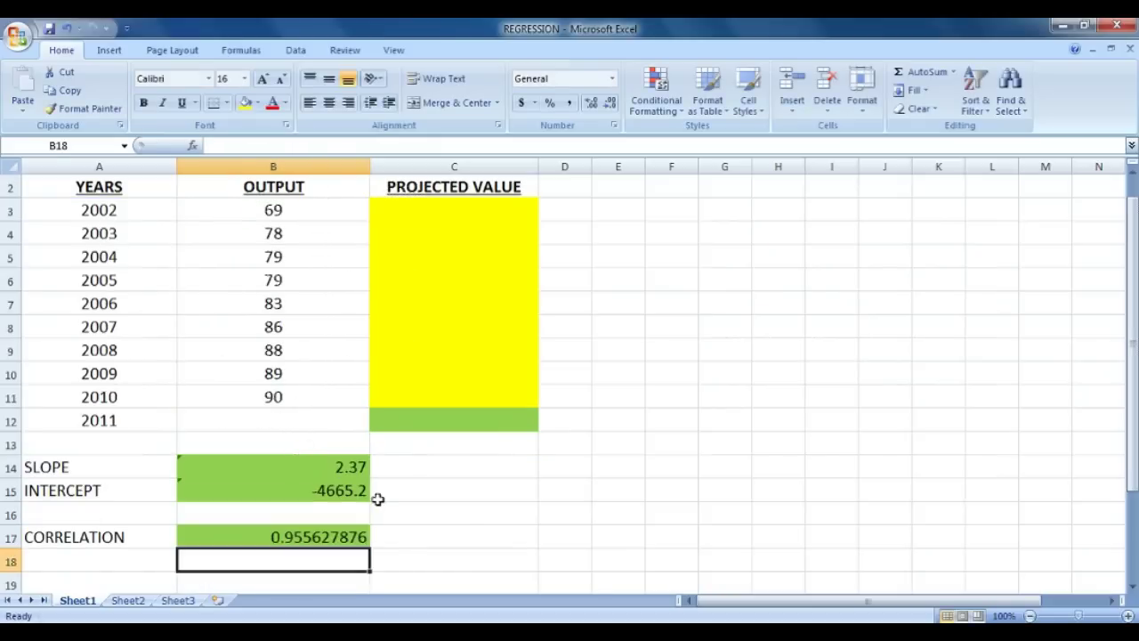
Step: Reduce the correlation value in B17 to two decimal places
{"action": "left_click", "coordinate": [354, 539]}
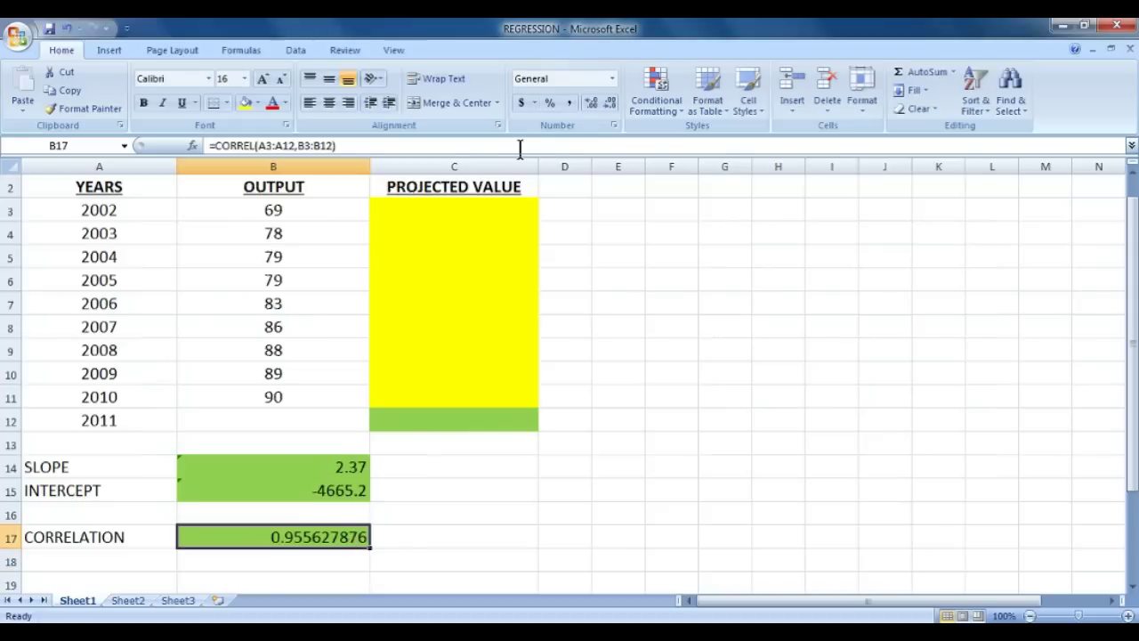
{"action": "left_click", "coordinate": [612, 103]}
{"action": "left_click", "coordinate": [613, 103]}
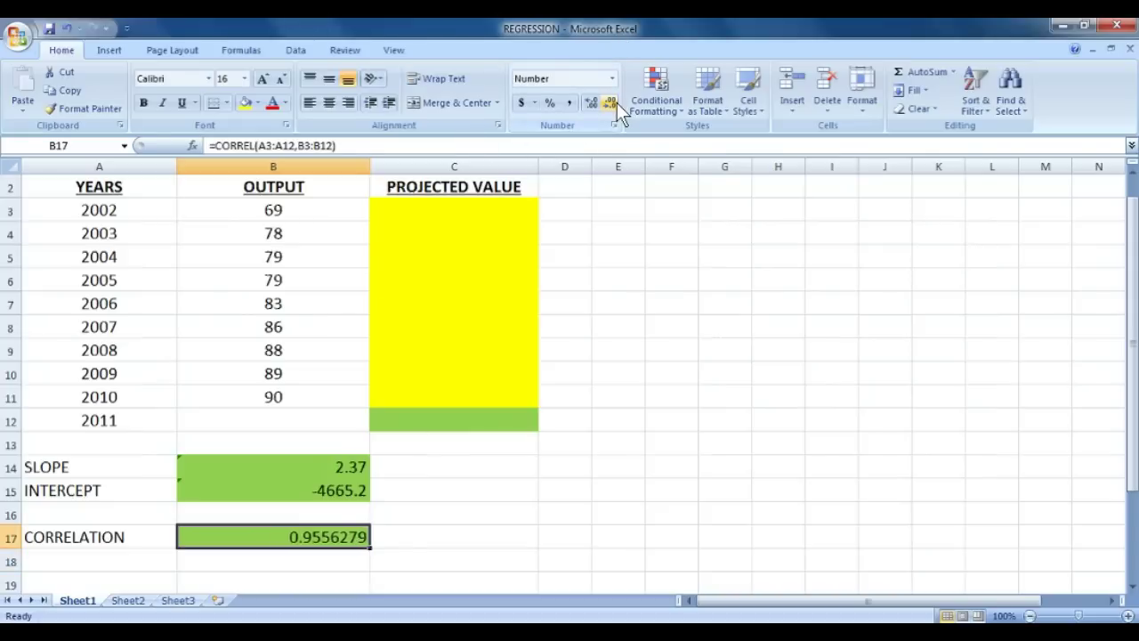
{"action": "left_click", "coordinate": [617, 102]}
{"action": "left_click", "coordinate": [617, 103]}
{"action": "left_click", "coordinate": [617, 102]}
{"action": "left_click", "coordinate": [617, 102]}
{"action": "left_click", "coordinate": [617, 102]}
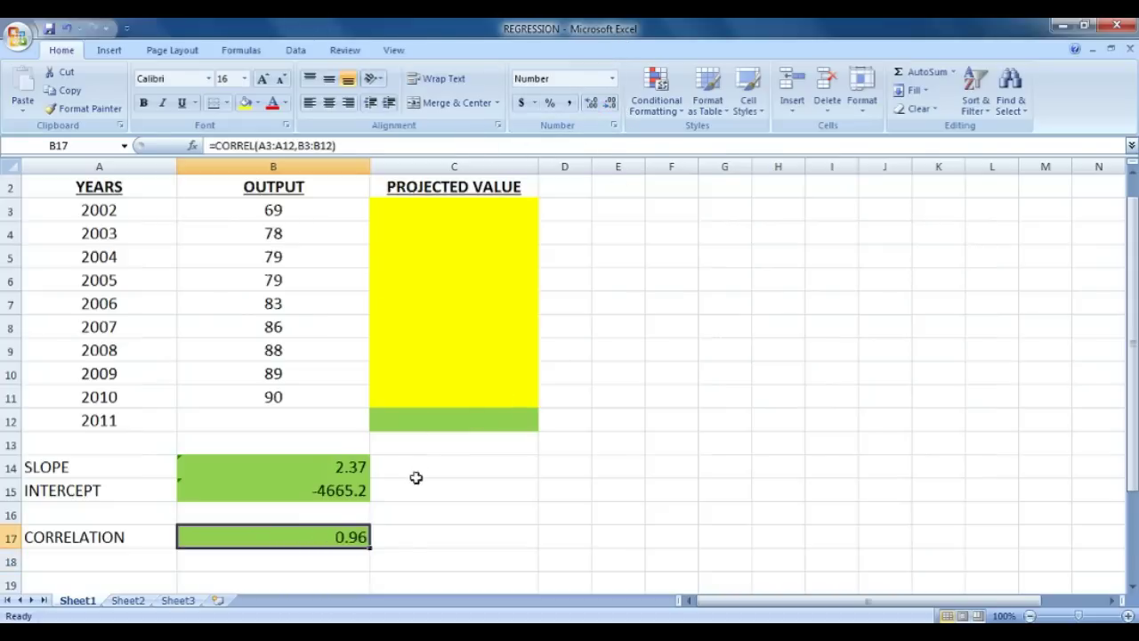
Step: Calculate the 2002 projected value in C3 as slope times year plus intercept with =B14*A3+B15
{"action": "scroll", "coordinate": [416, 478], "scroll_direction": "up", "scroll_amount": 1}
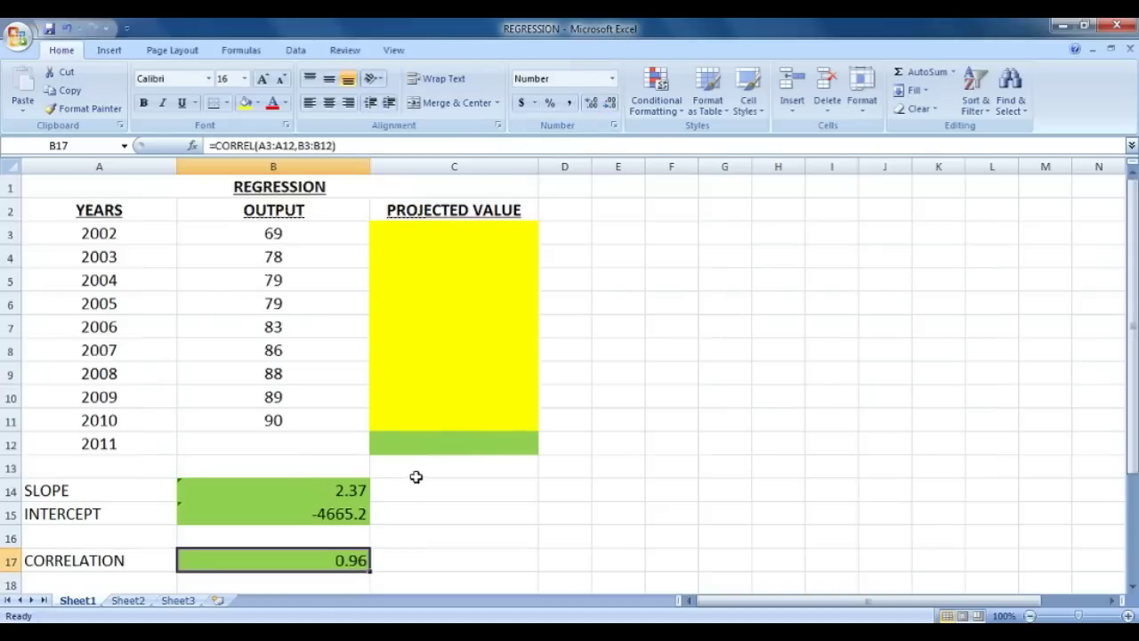
{"action": "left_click", "coordinate": [445, 239]}
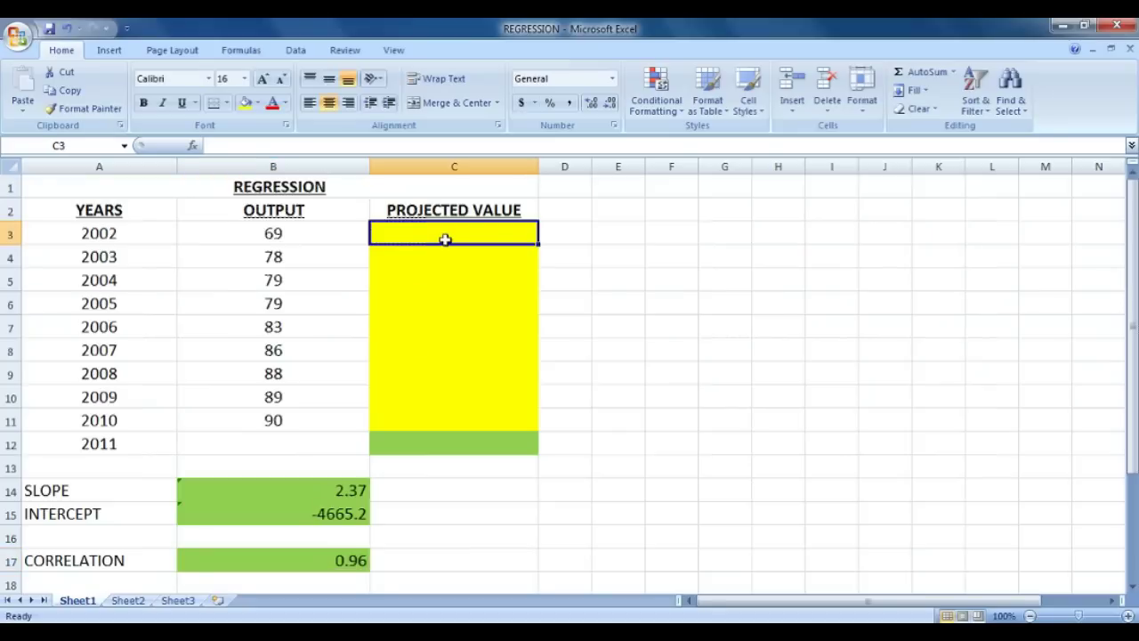
{"action": "double_click", "coordinate": [445, 238]}
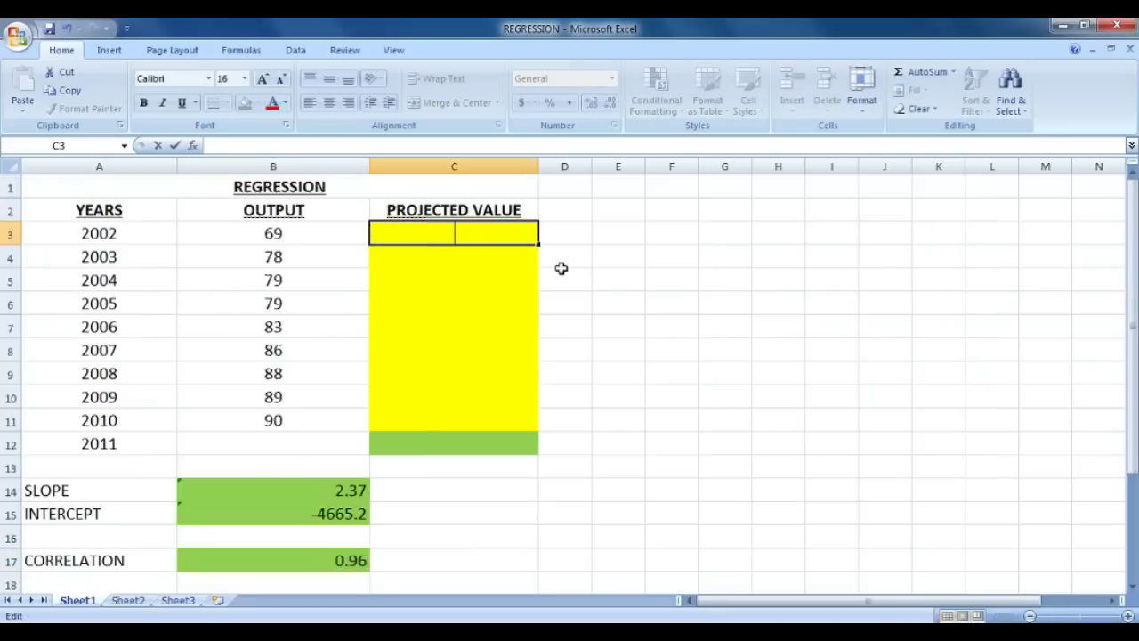
{"action": "type", "text": "="}
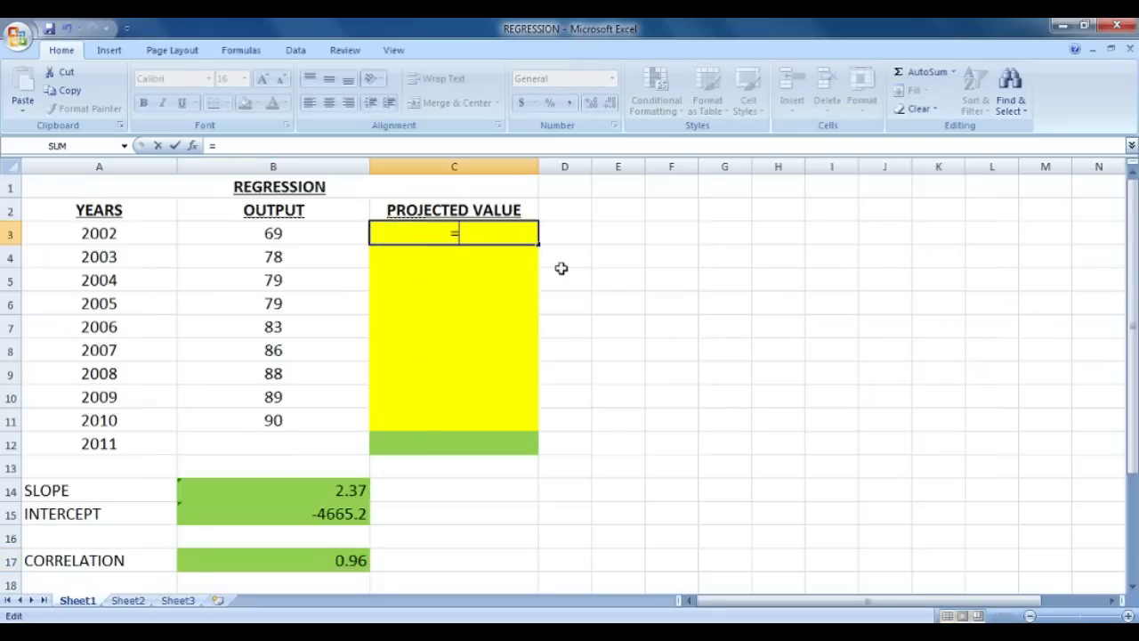
{"action": "left_click", "coordinate": [302, 499]}
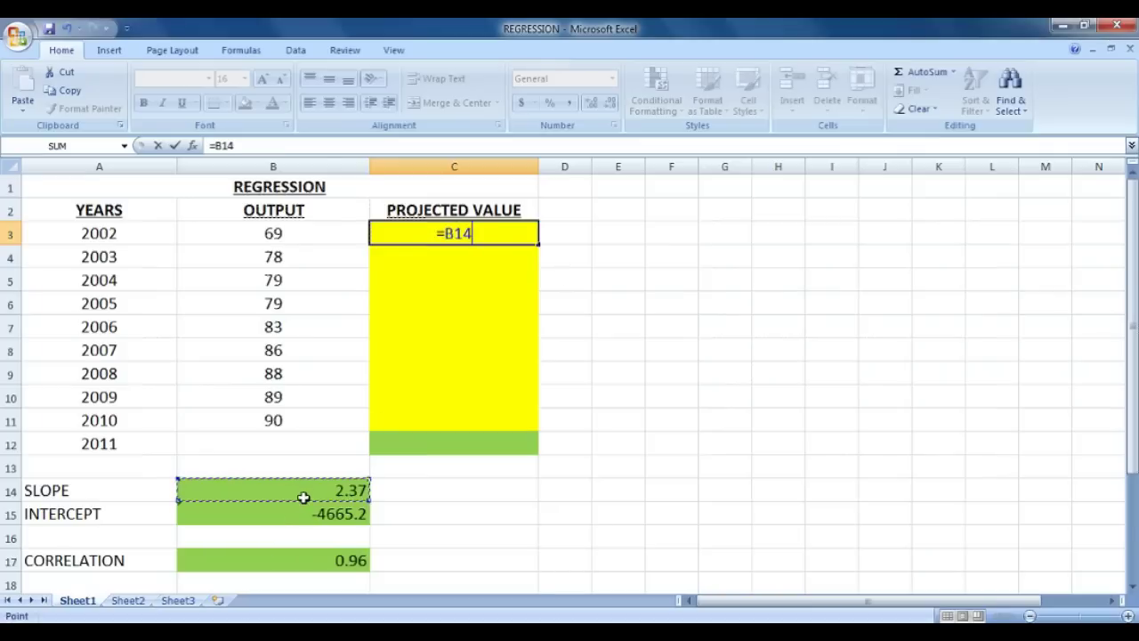
{"action": "type", "text": "*"}
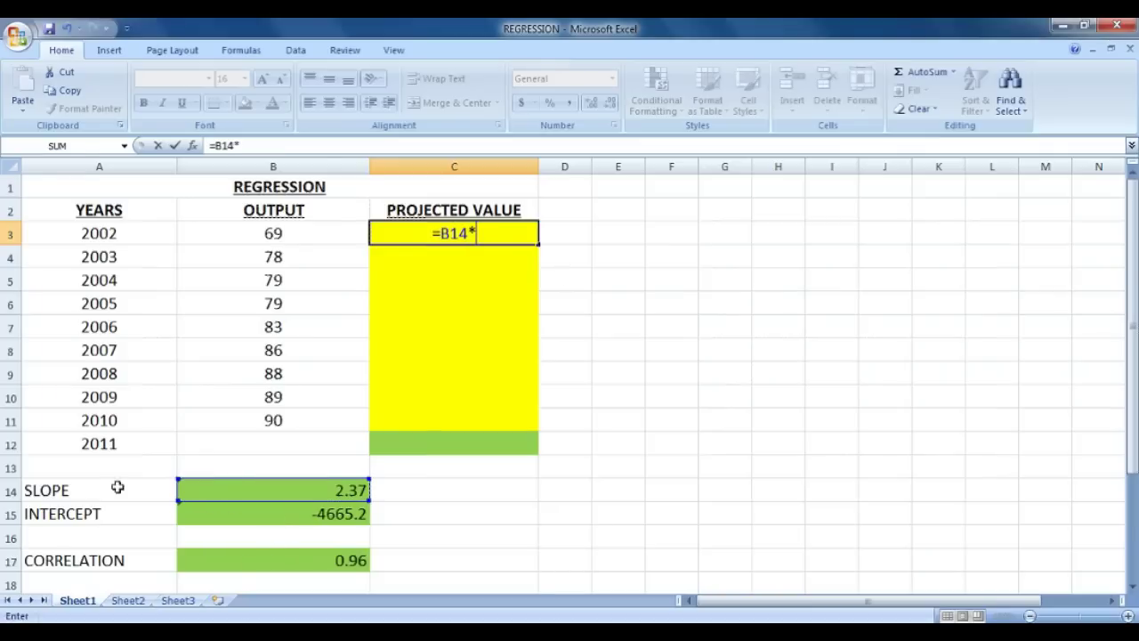
{"action": "left_click", "coordinate": [96, 239]}
{"action": "type", "text": "+"}
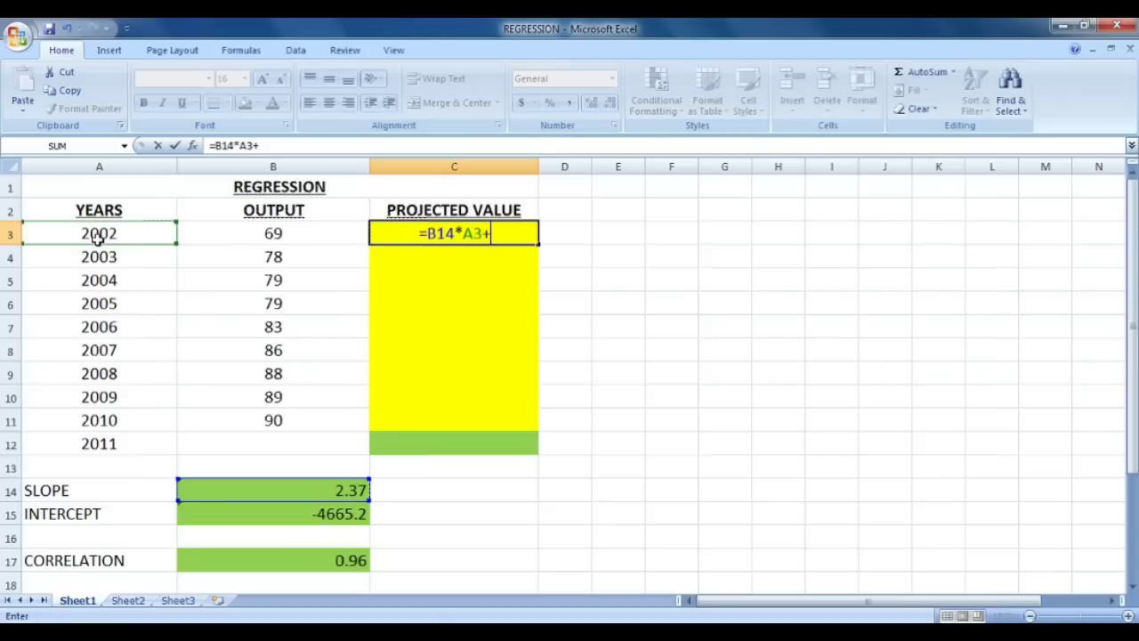
{"action": "left_click", "coordinate": [215, 516]}
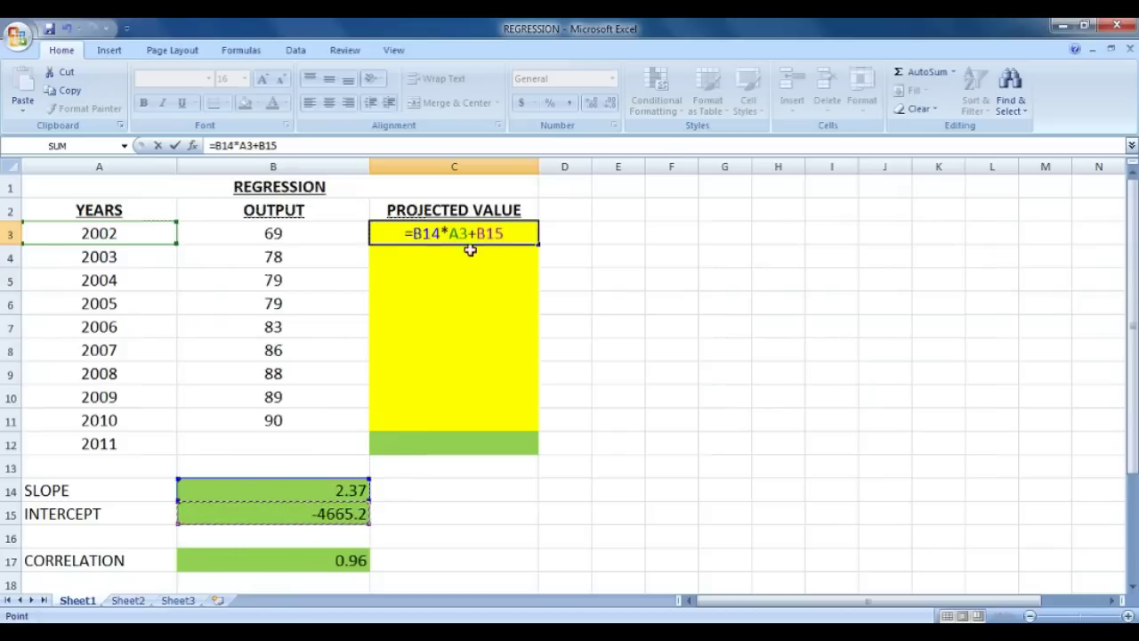
{"action": "left_click", "coordinate": [420, 235]}
{"action": "key", "text": "Return"}
Step: Make the slope and intercept references in C3 absolute so the formula reads =$B$14*A3+$B$15
{"action": "type", "text": "$"}
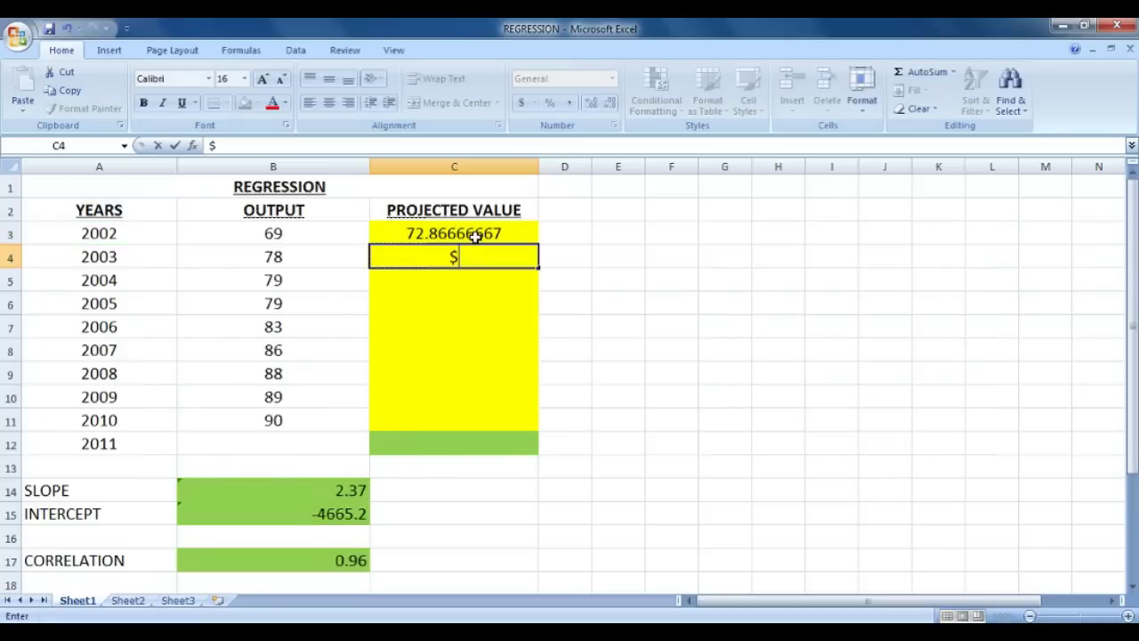
{"action": "left_click", "coordinate": [475, 236]}
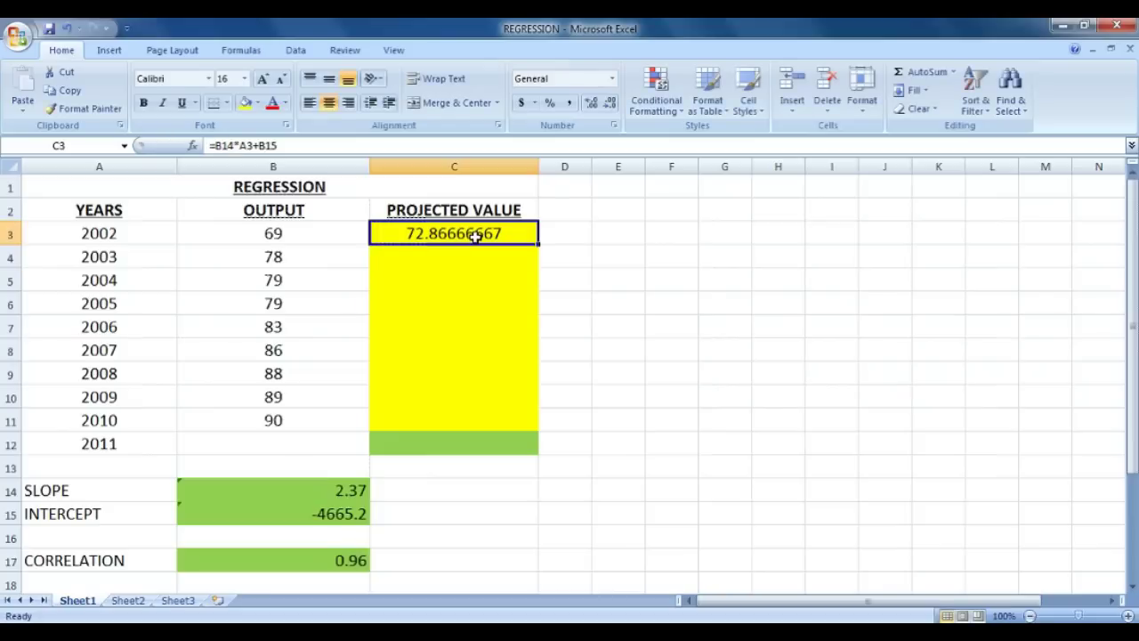
{"action": "left_click", "coordinate": [234, 146]}
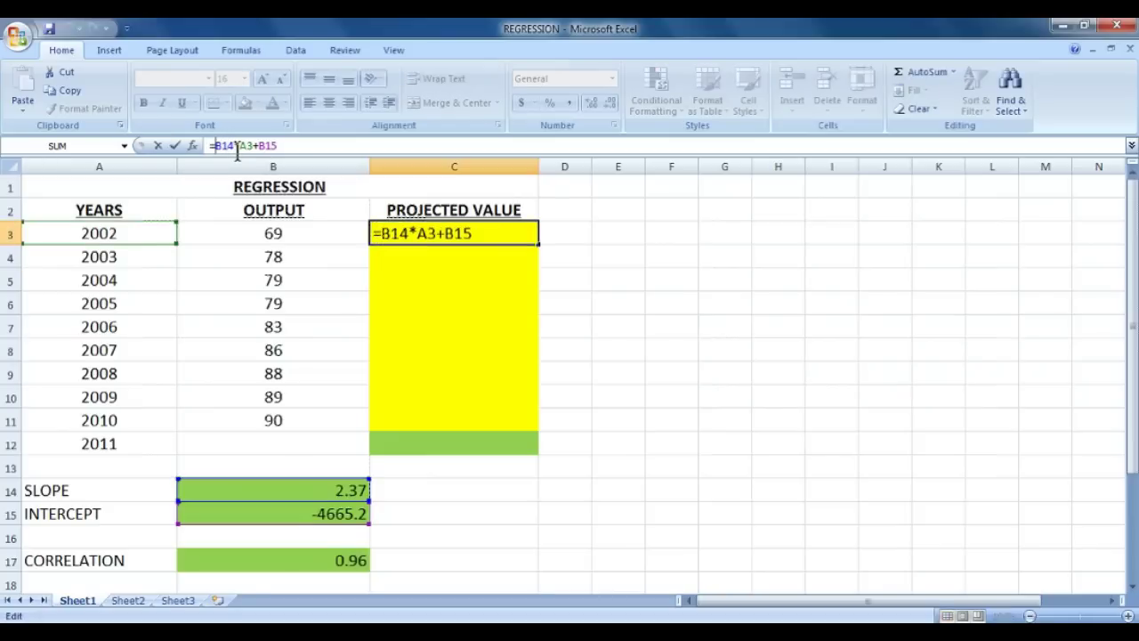
{"action": "double_click", "coordinate": [412, 233]}
{"action": "left_click", "coordinate": [417, 233]}
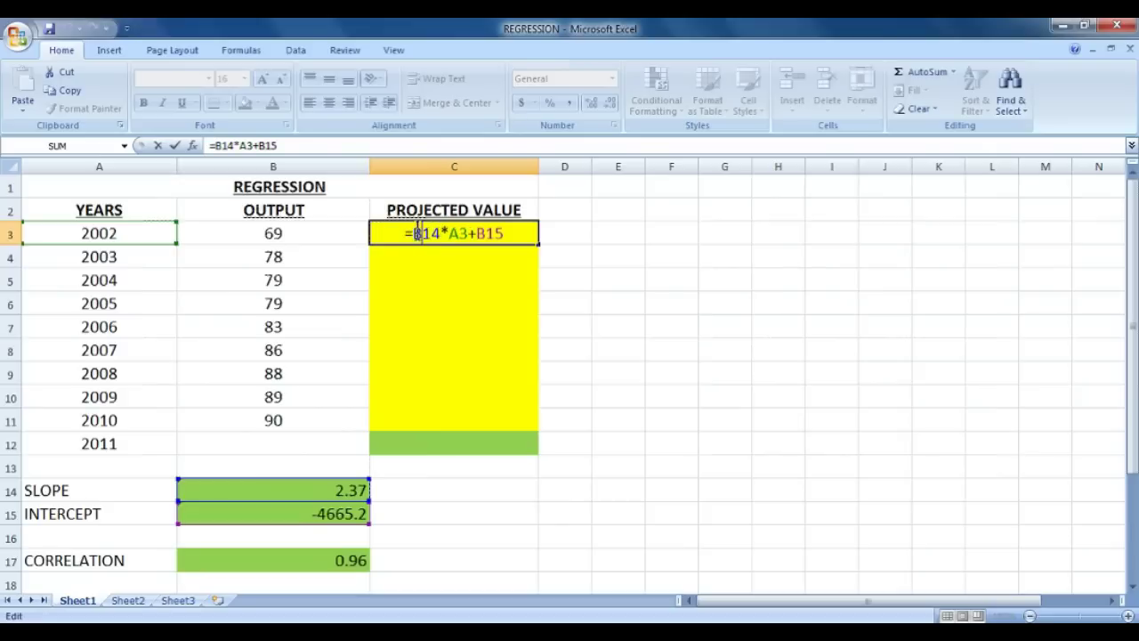
{"action": "type", "text": "$"}
{"action": "key", "text": "Right"}
{"action": "type", "text": "$"}
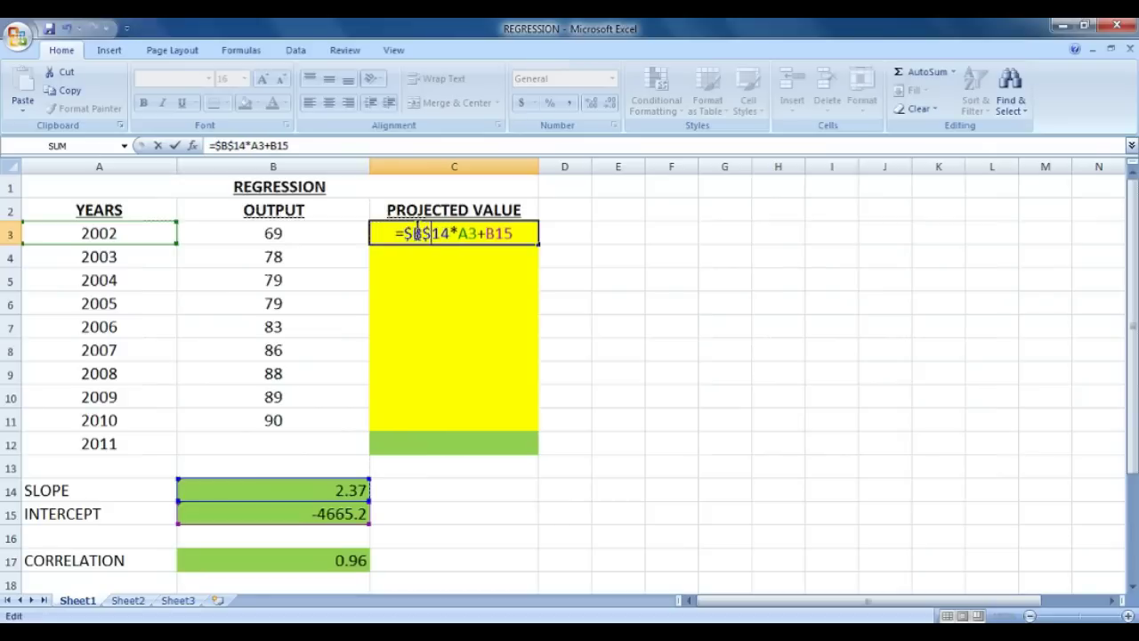
{"action": "type", "text": "$"}
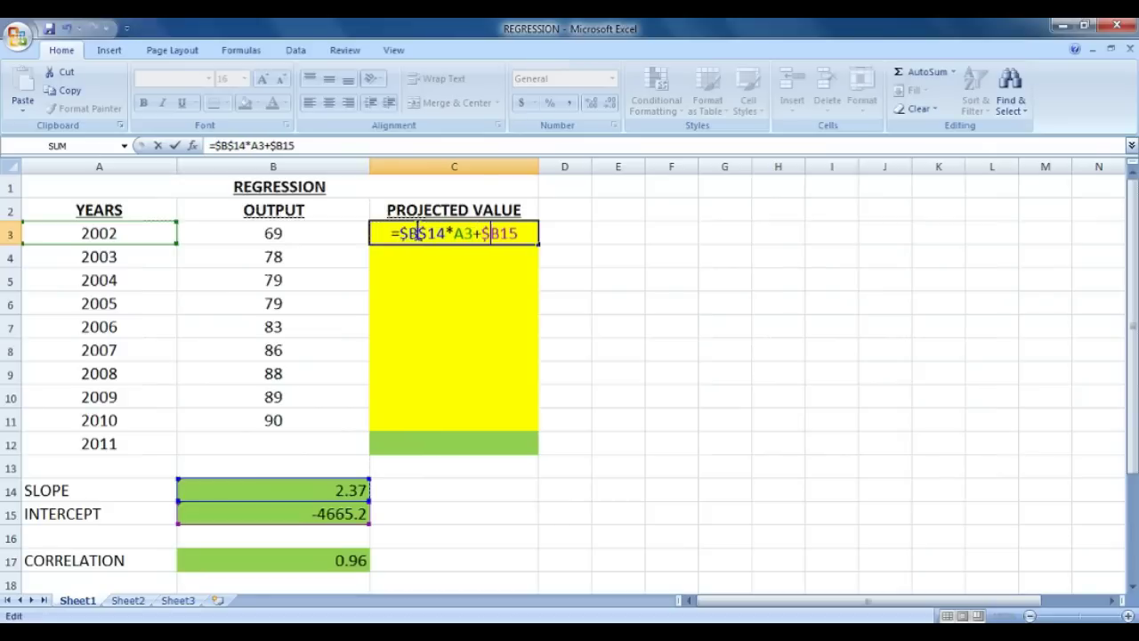
{"action": "type", "text": "$"}
{"action": "key", "text": "Return"}
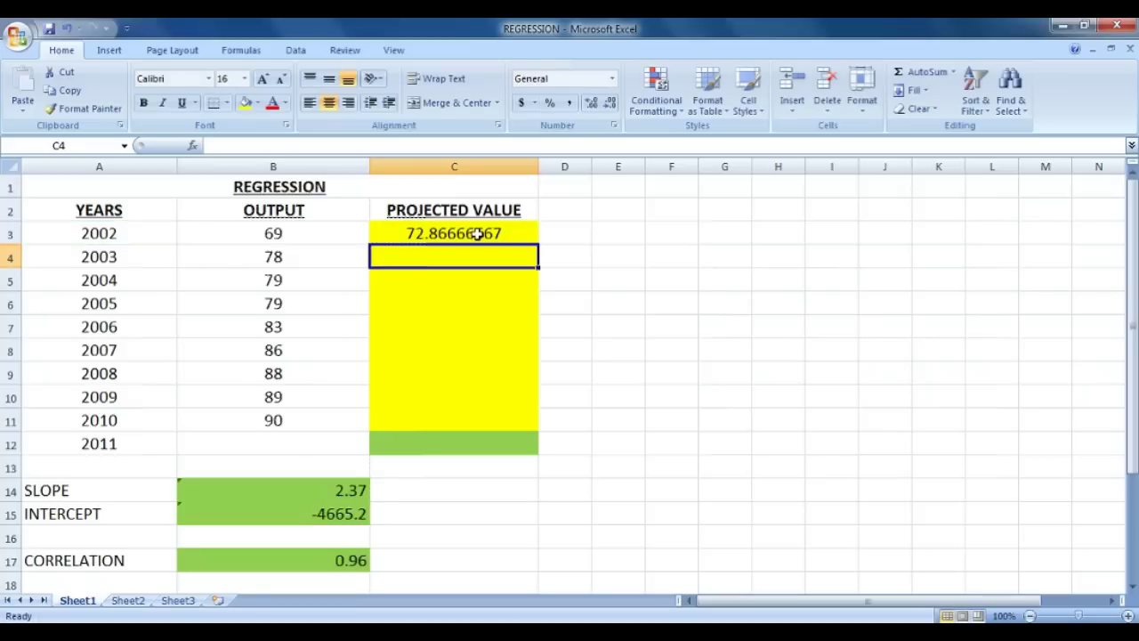
Step: Show the projected value in C3 with two decimal places and copy its formula down through C12
{"action": "left_click", "coordinate": [478, 234]}
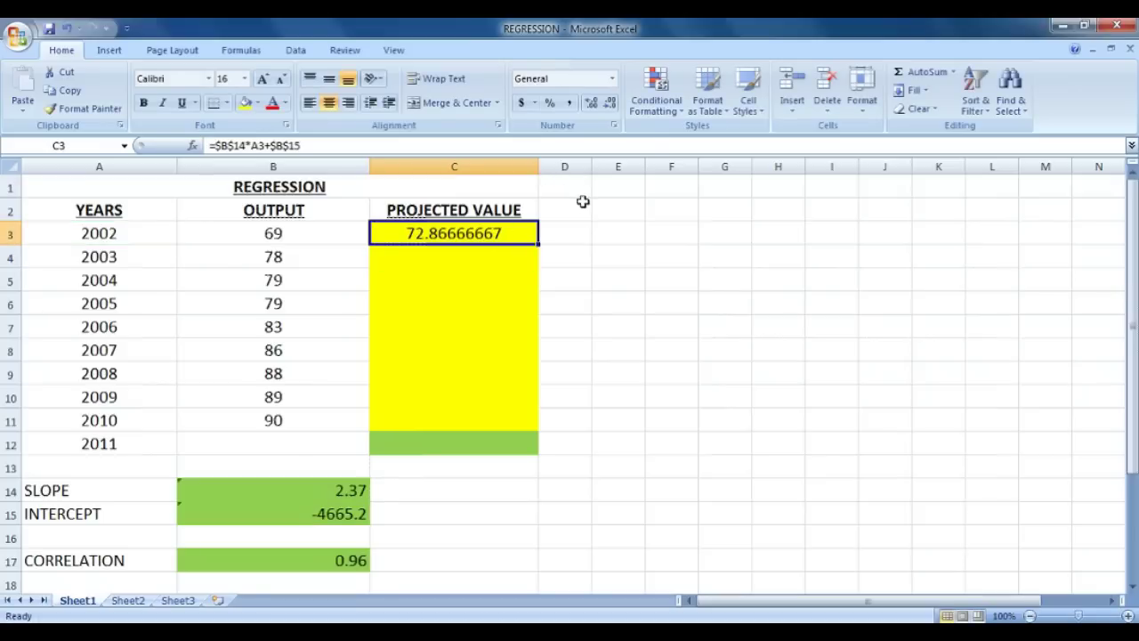
{"action": "left_click", "coordinate": [611, 104]}
{"action": "left_click", "coordinate": [610, 105]}
{"action": "left_click", "coordinate": [611, 104]}
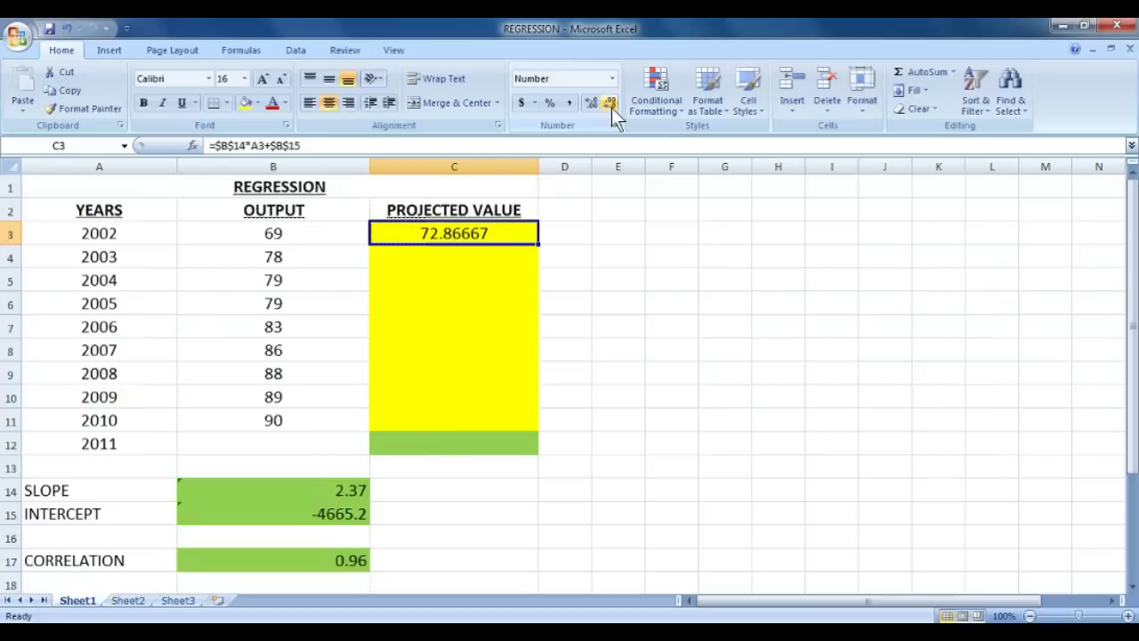
{"action": "left_click", "coordinate": [610, 104]}
{"action": "left_click", "coordinate": [611, 104]}
{"action": "left_click", "coordinate": [611, 106]}
{"action": "left_click", "coordinate": [611, 106]}
{"action": "left_click", "coordinate": [587, 106]}
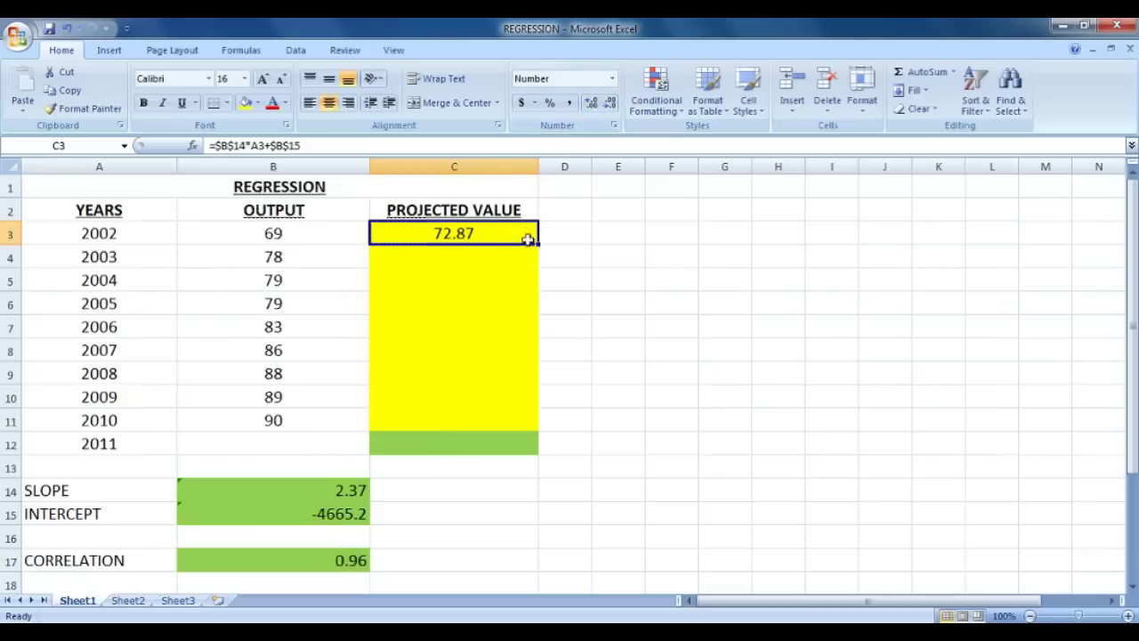
{"action": "left_click_drag", "start_coordinate": [537, 246], "coordinate": [536, 451]}
Step: Fill the 2011 projected value cell C12 with green again
{"action": "left_click", "coordinate": [505, 445]}
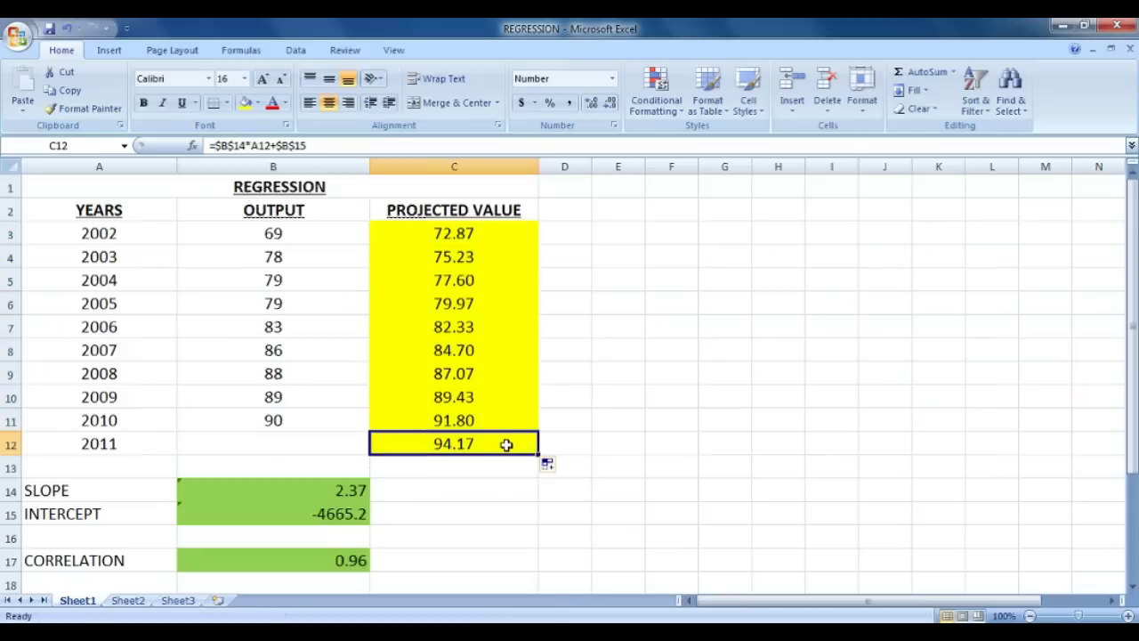
{"action": "left_click", "coordinate": [612, 427]}
{"action": "left_click", "coordinate": [507, 442]}
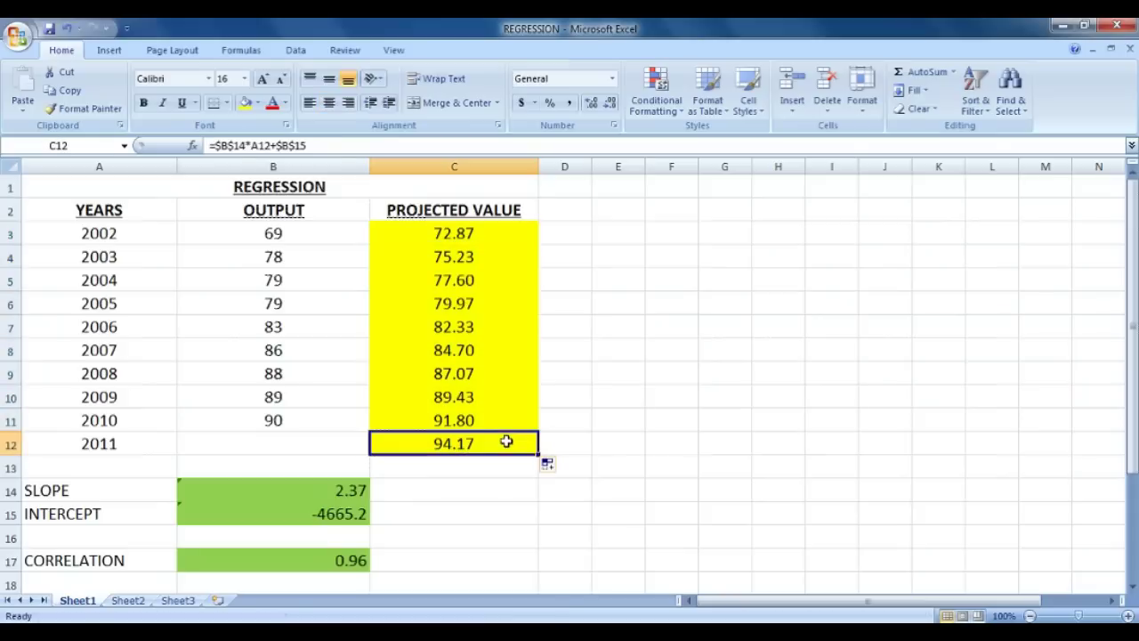
{"action": "left_click", "coordinate": [257, 103]}
{"action": "left_click", "coordinate": [301, 226]}
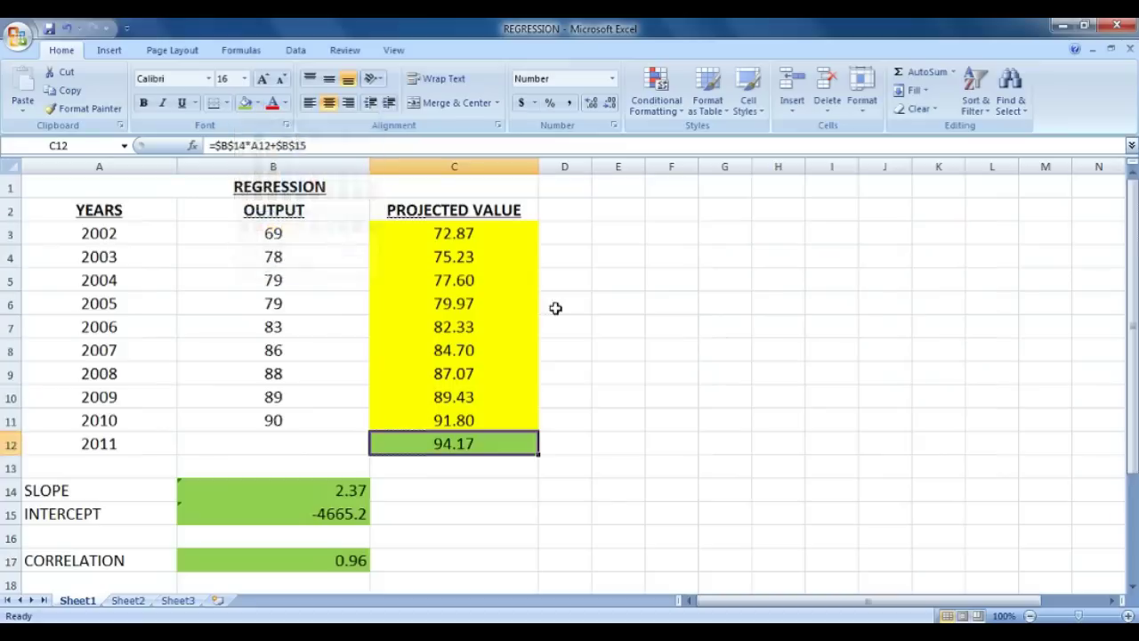
{"action": "left_click", "coordinate": [556, 308]}
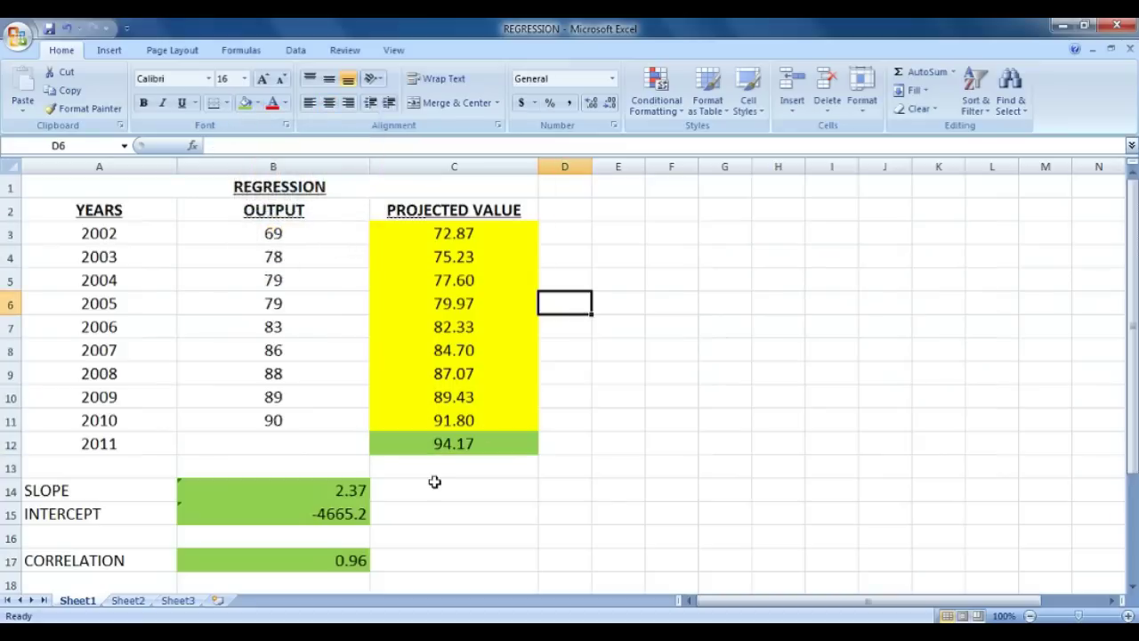
{"action": "left_click", "coordinate": [479, 445]}
{"action": "left_click", "coordinate": [171, 452]}
{"action": "left_click", "coordinate": [459, 443]}
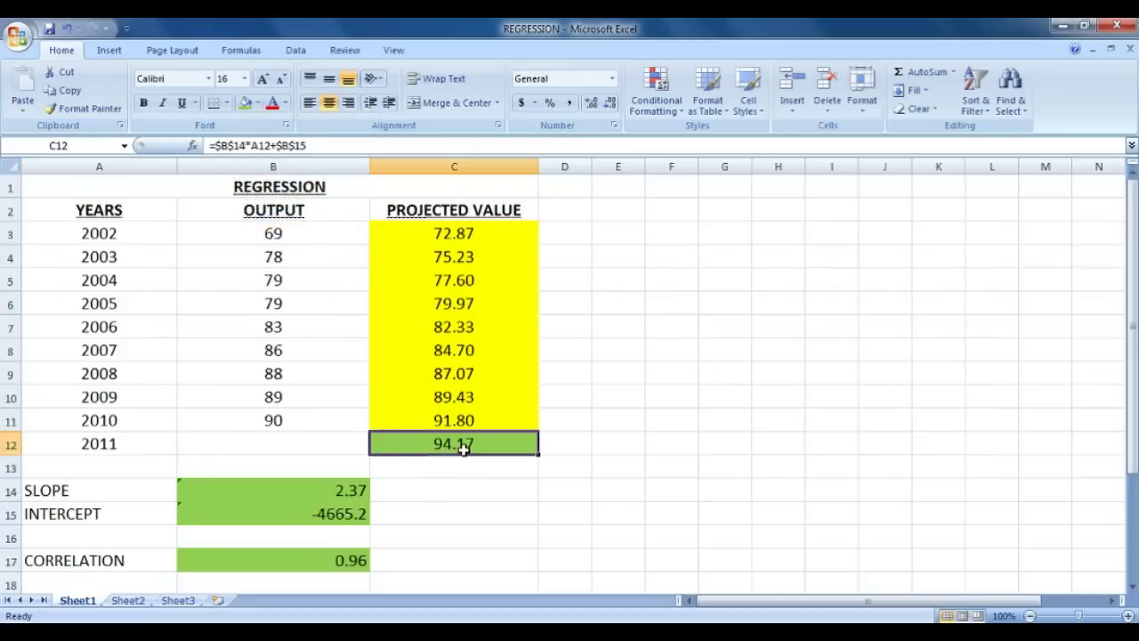
{"action": "left_click", "coordinate": [455, 235]}
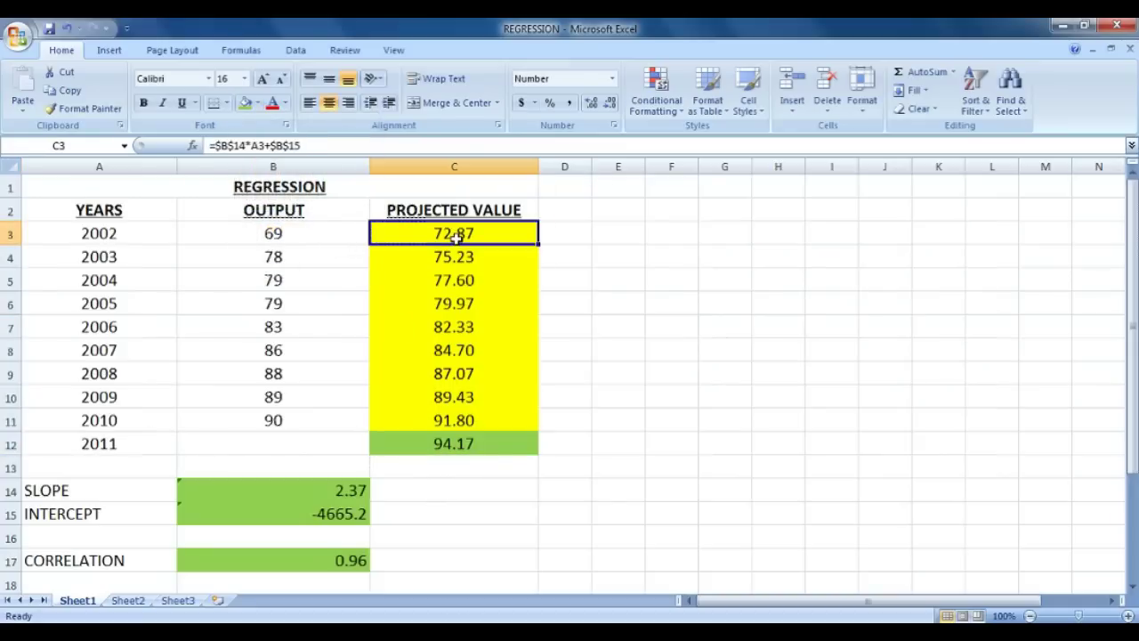
Step: Enter the formula note SLOPE*YEAR + INTERCEPT in cell E3
{"action": "left_click", "coordinate": [632, 232]}
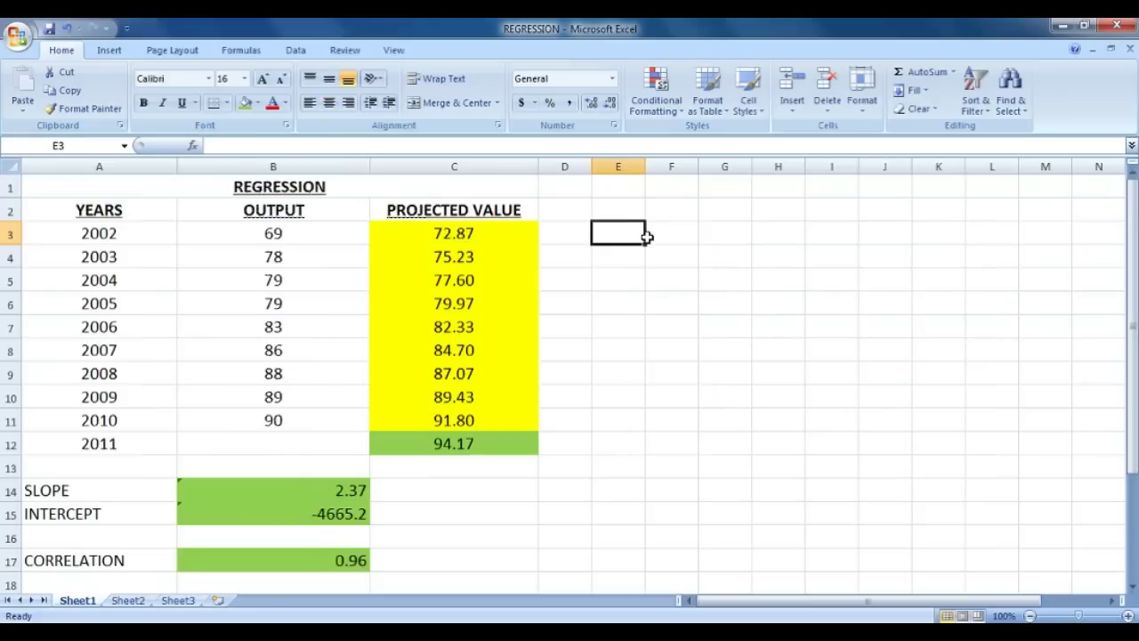
{"action": "type", "text": "SLOPW"}
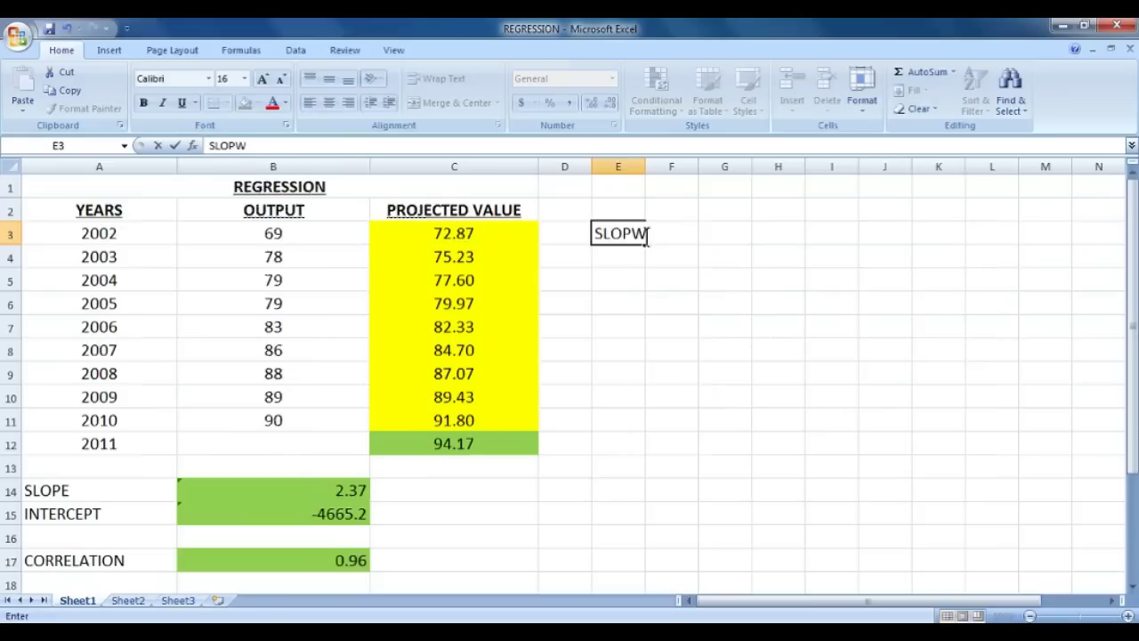
{"action": "key", "text": "BackSpace"}
{"action": "type", "text": "E*YEAR"}
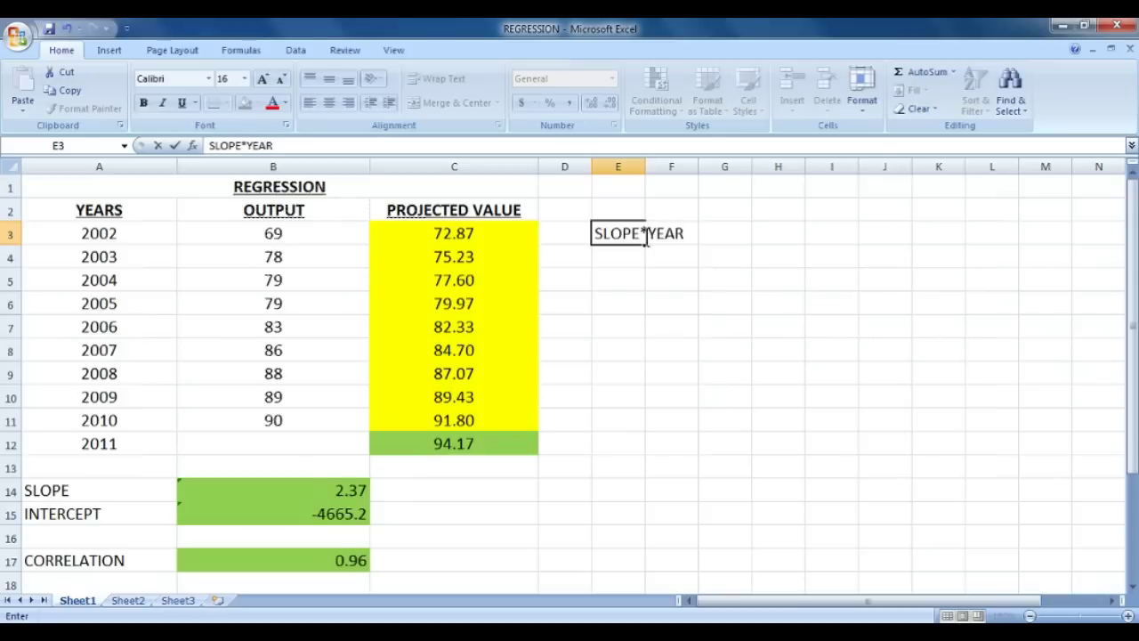
{"action": "type", "text": " + INTER"}
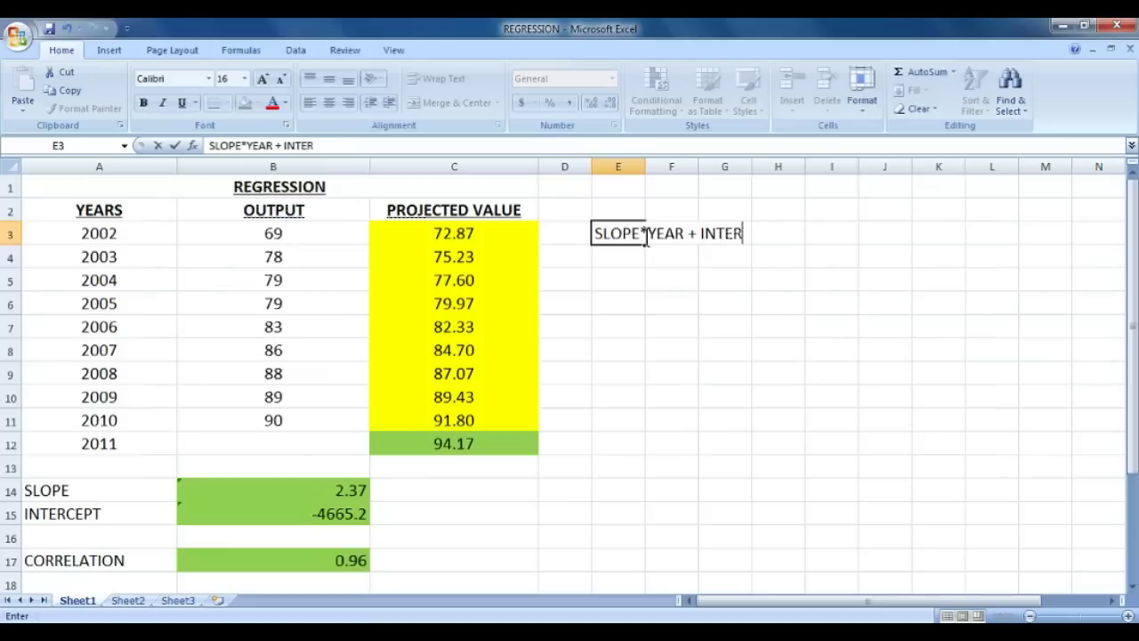
{"action": "type", "text": "CEPT"}
{"action": "key", "text": "Return"}
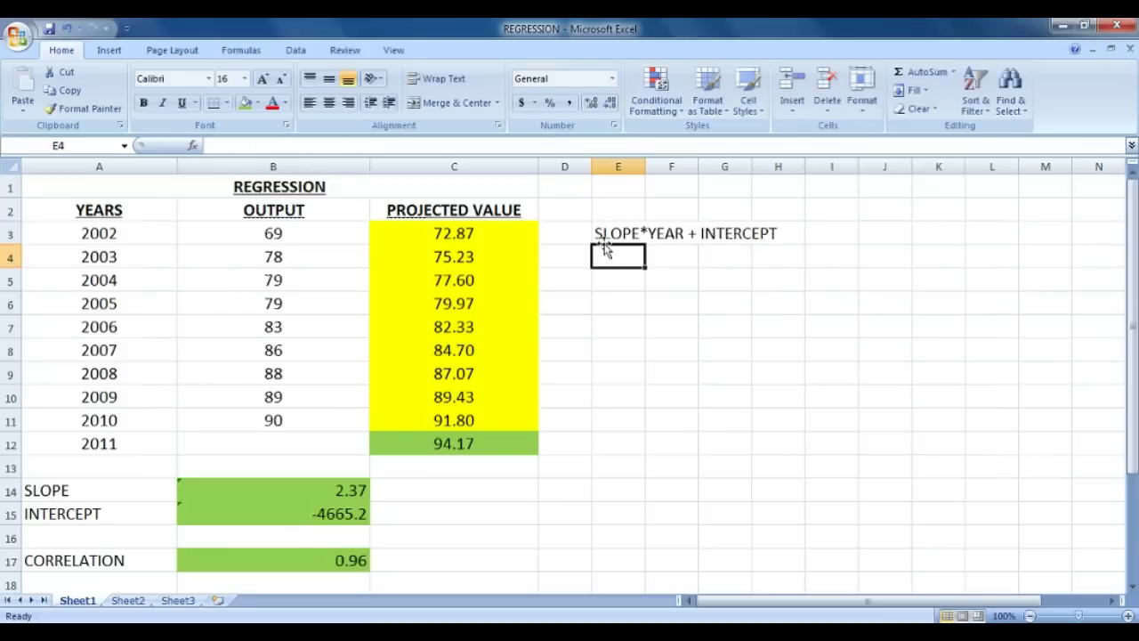
{"action": "left_click", "coordinate": [614, 232]}
{"action": "left_click", "coordinate": [723, 230]}
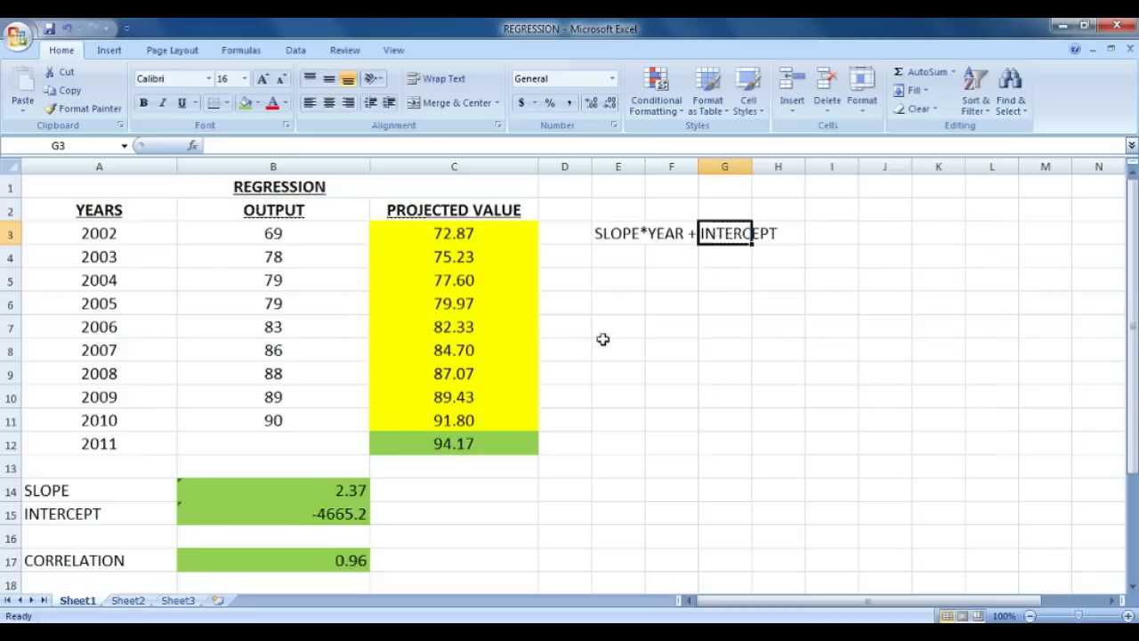
{"action": "left_click", "coordinate": [436, 450]}
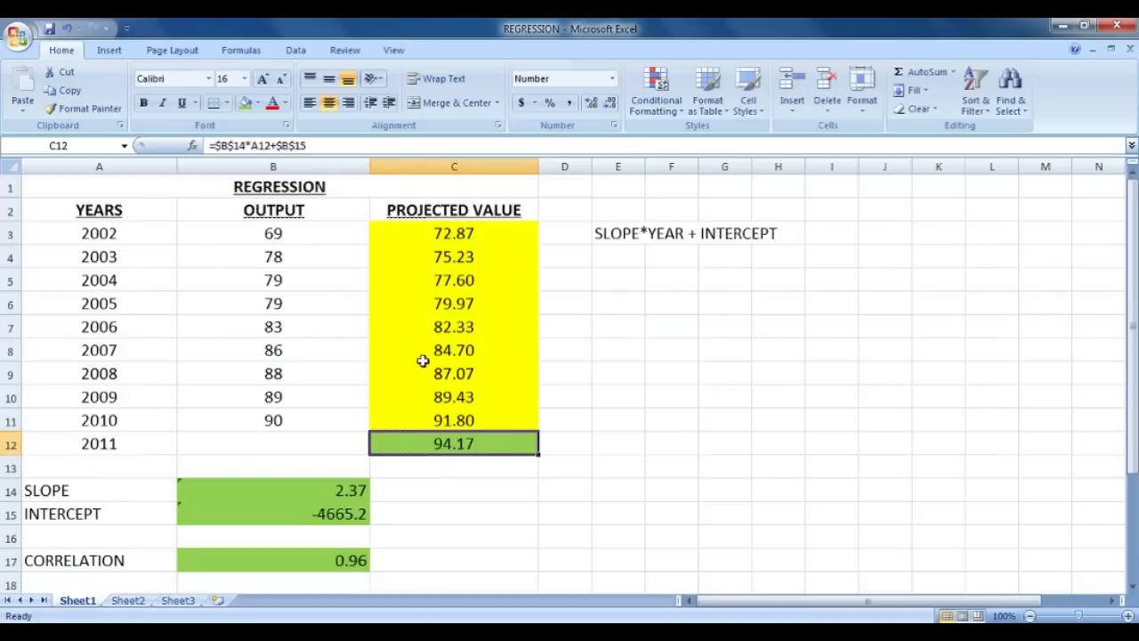
Step: Insert a scatter chart with smooth lines from A2:C12 and place it beside the table, below the formula note in E3
{"action": "left_click_drag", "start_coordinate": [120, 185], "coordinate": [91, 335]}
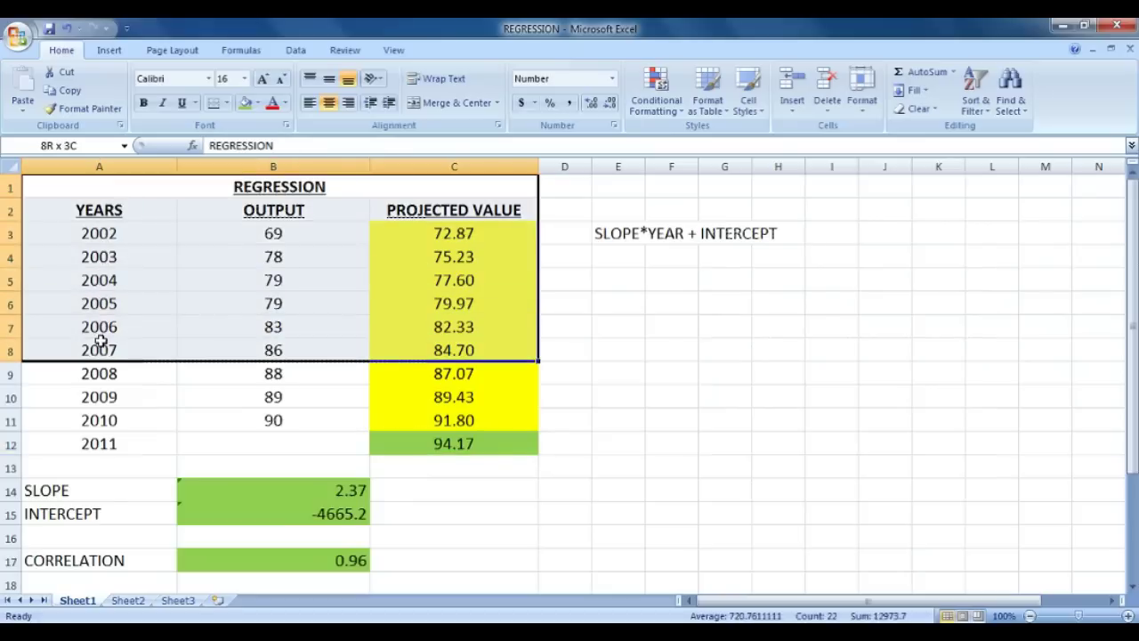
{"action": "left_click_drag", "start_coordinate": [96, 210], "coordinate": [408, 453]}
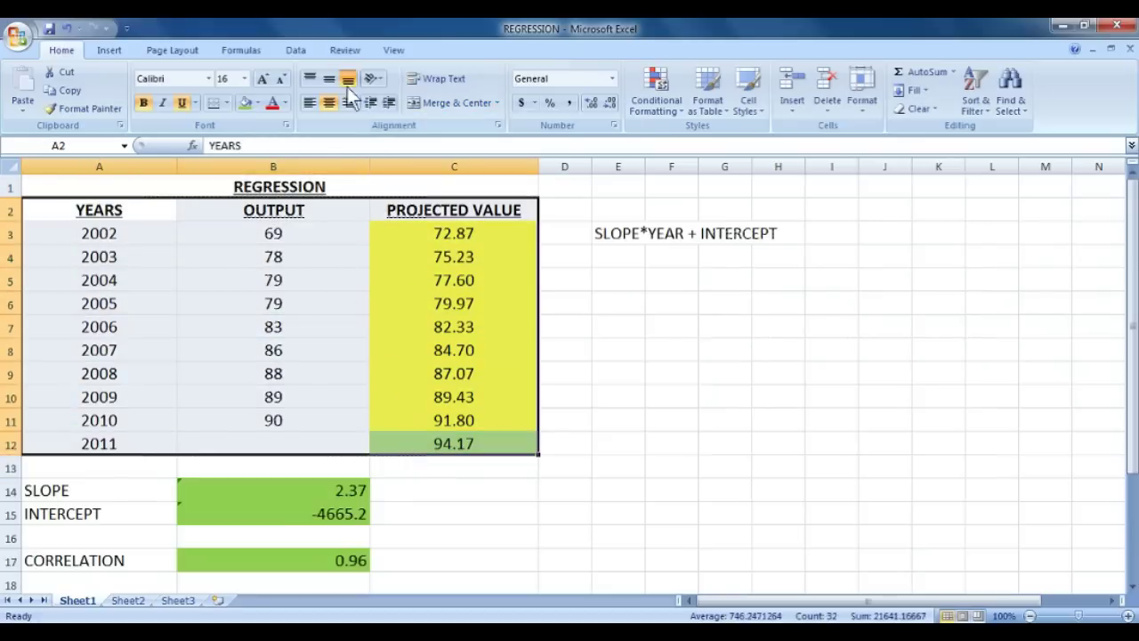
{"action": "left_click", "coordinate": [109, 51]}
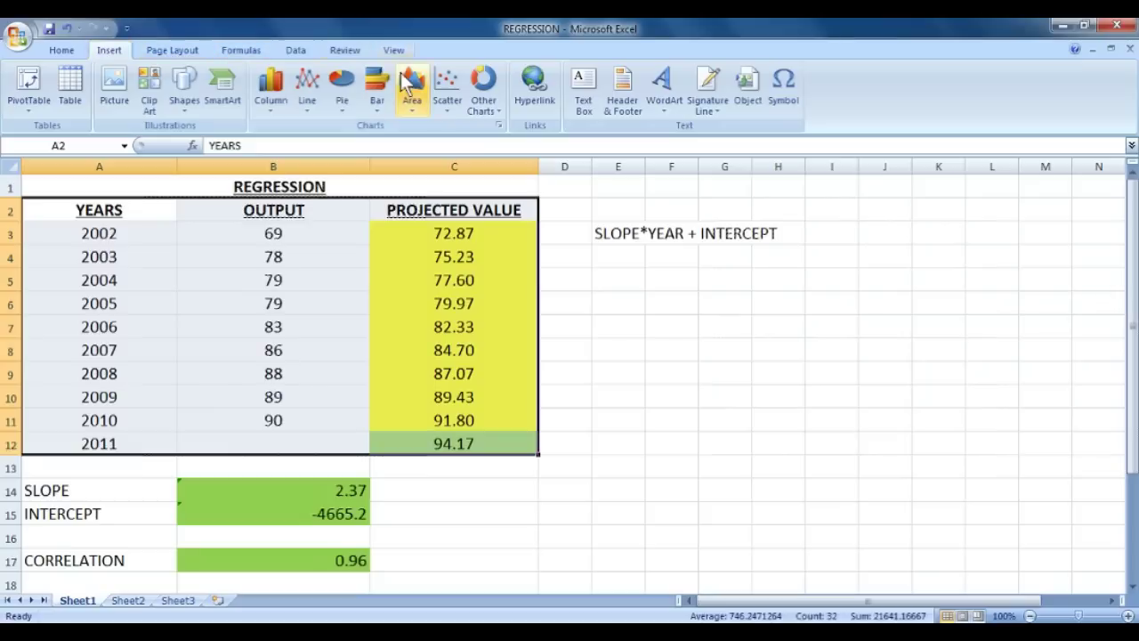
{"action": "left_click", "coordinate": [447, 98]}
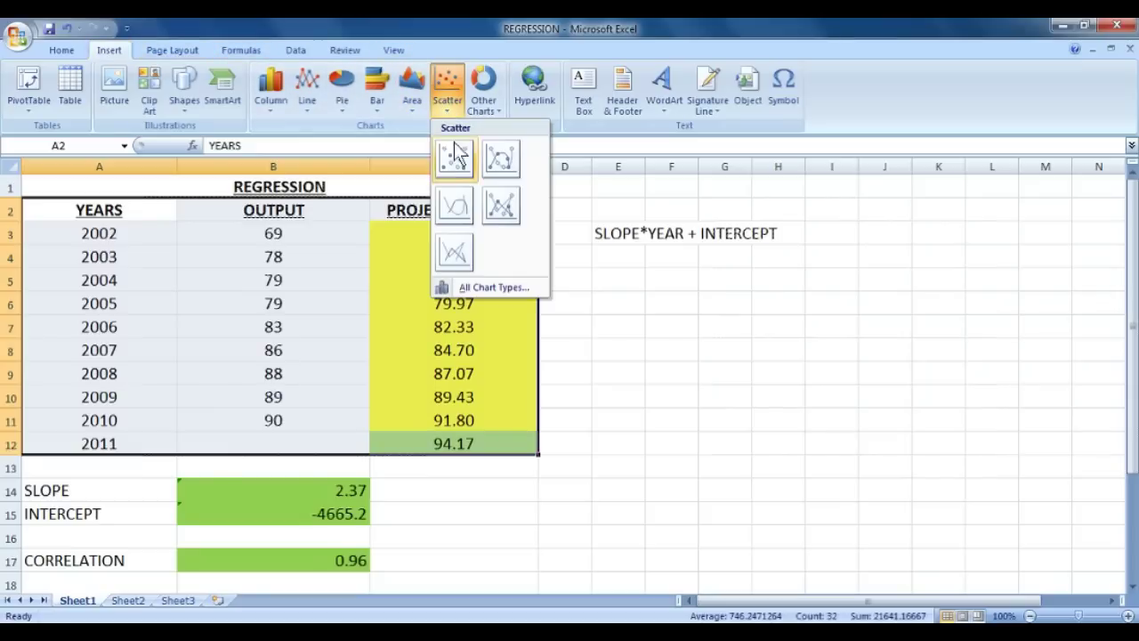
{"action": "left_click", "coordinate": [442, 207]}
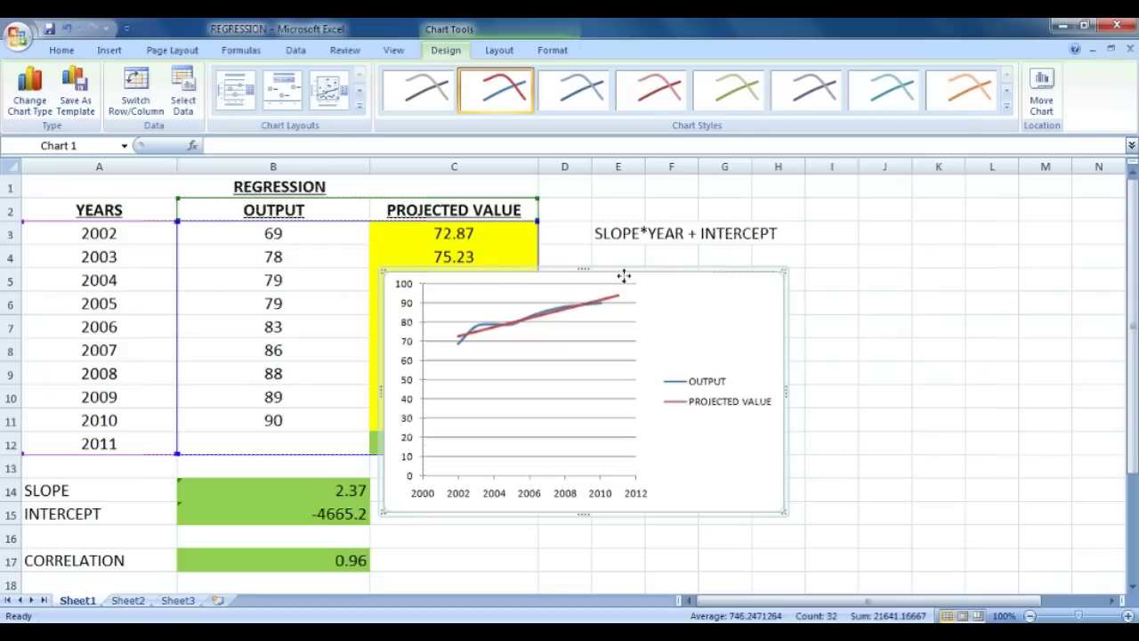
{"action": "left_click_drag", "start_coordinate": [623, 277], "coordinate": [853, 259]}
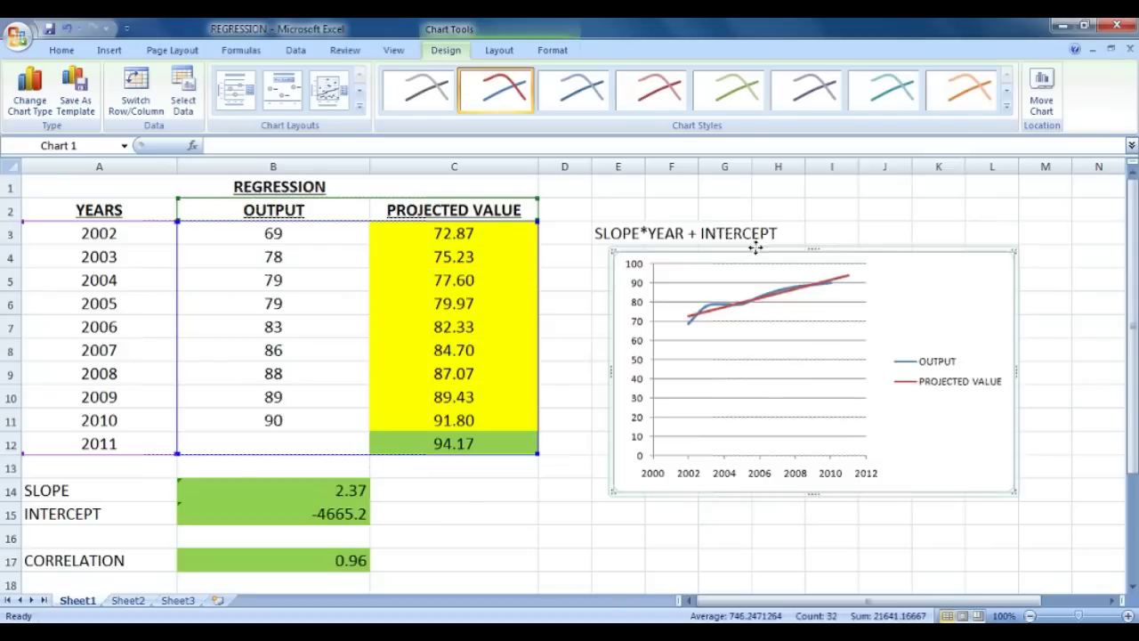
{"action": "left_click_drag", "start_coordinate": [754, 248], "coordinate": [737, 288]}
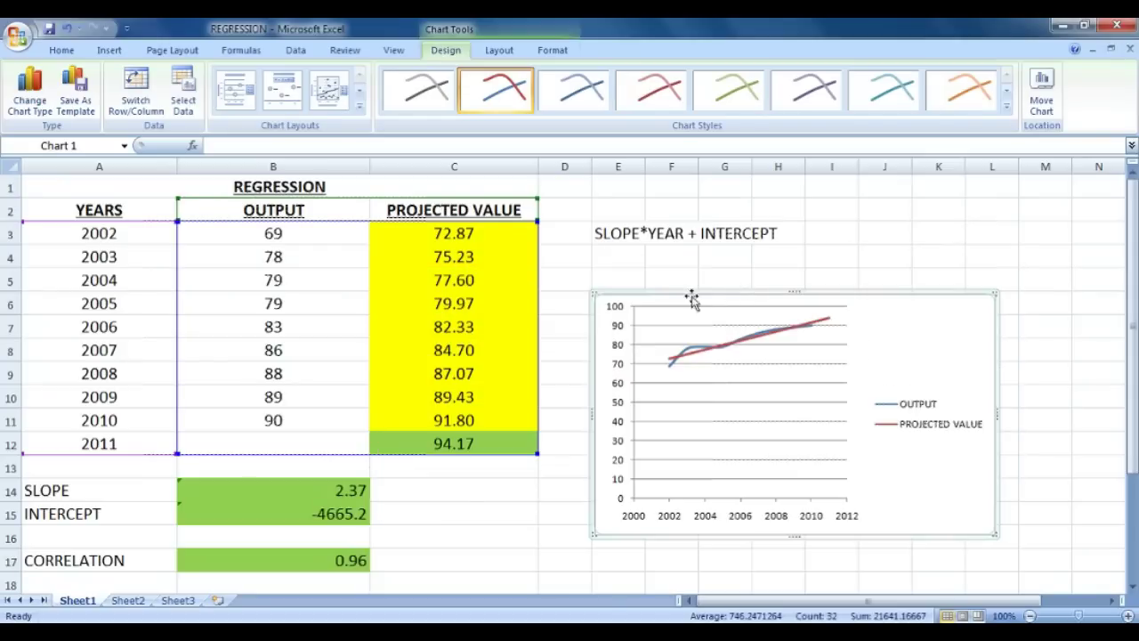
Step: Add a chart title above the plot and set its text to REGRESSION
{"action": "left_click", "coordinate": [492, 50]}
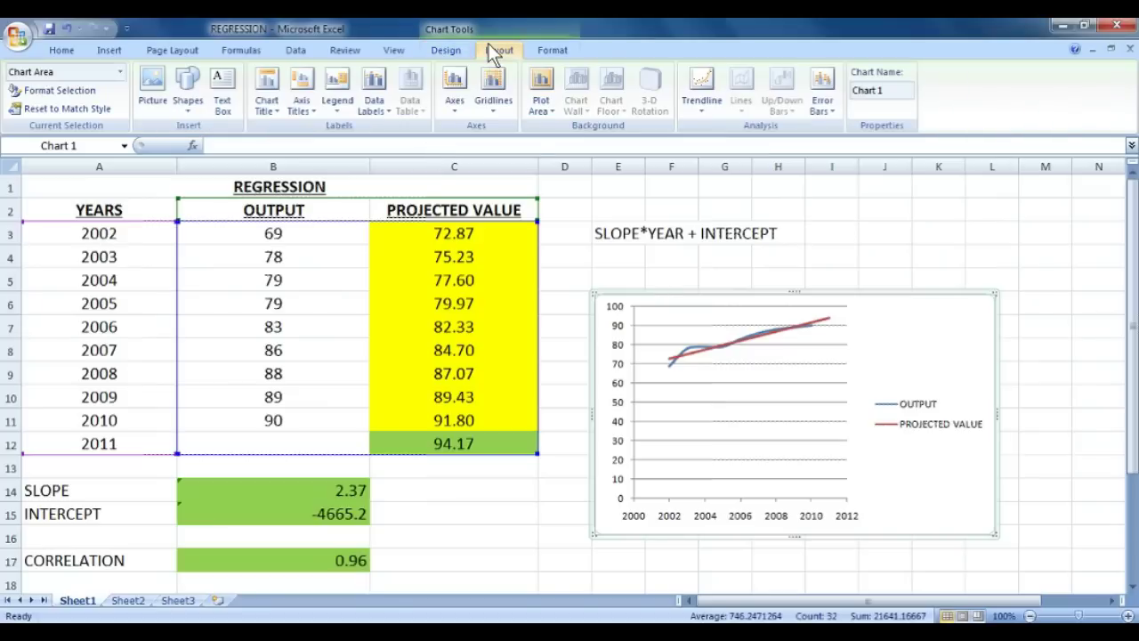
{"action": "left_click", "coordinate": [278, 96]}
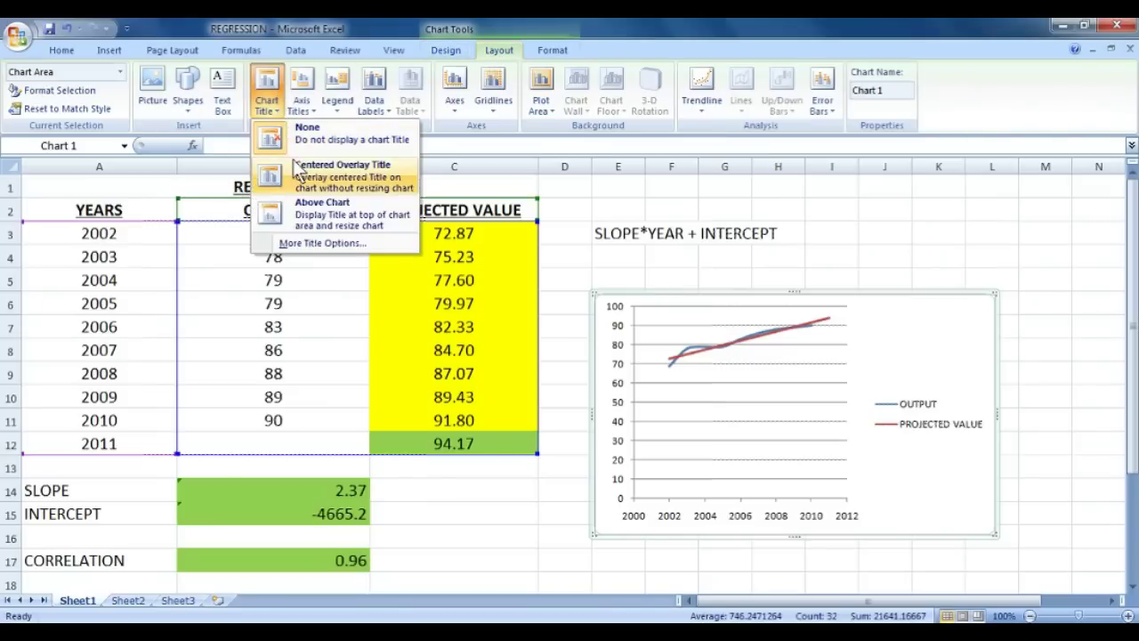
{"action": "left_click", "coordinate": [300, 216]}
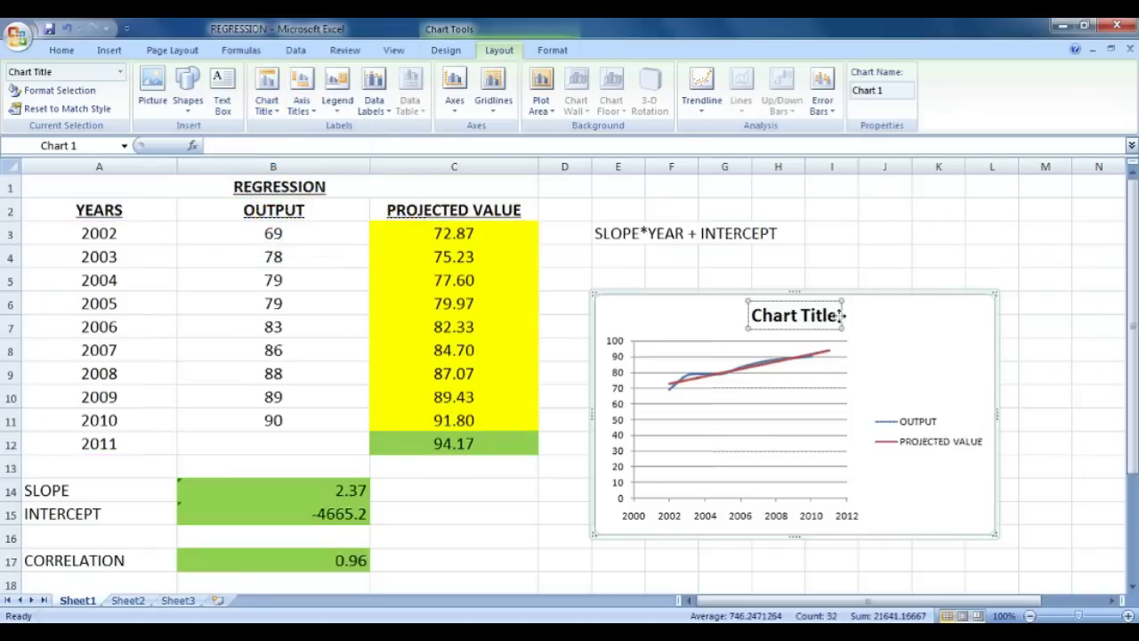
{"action": "left_click_drag", "start_coordinate": [835, 309], "coordinate": [752, 315]}
{"action": "key", "text": "Delete"}
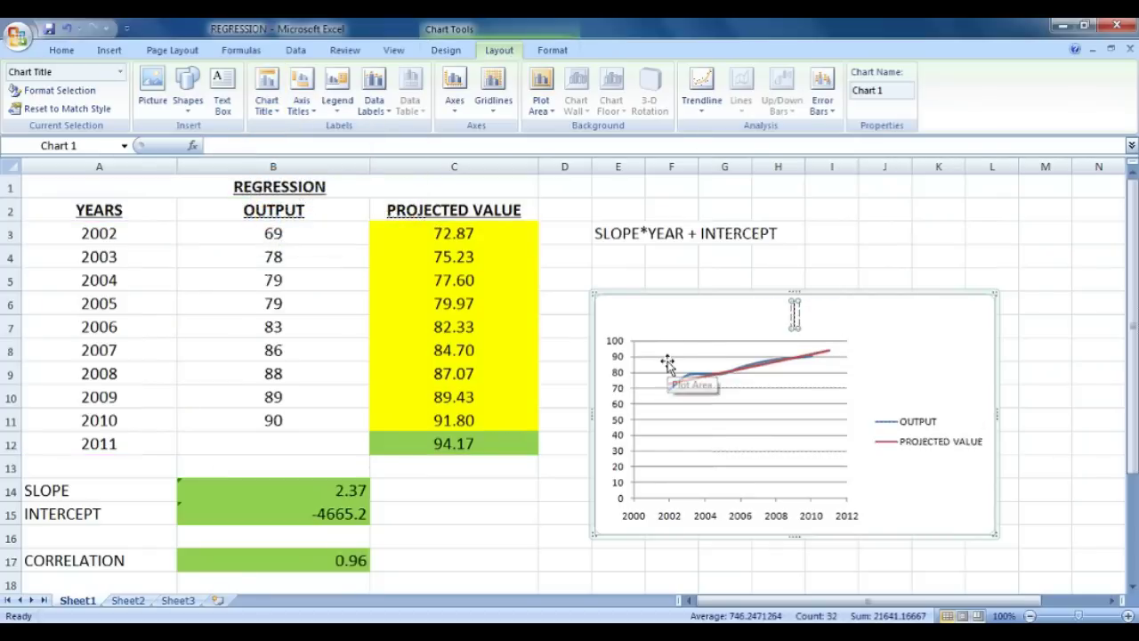
{"action": "type", "text": "REG"}
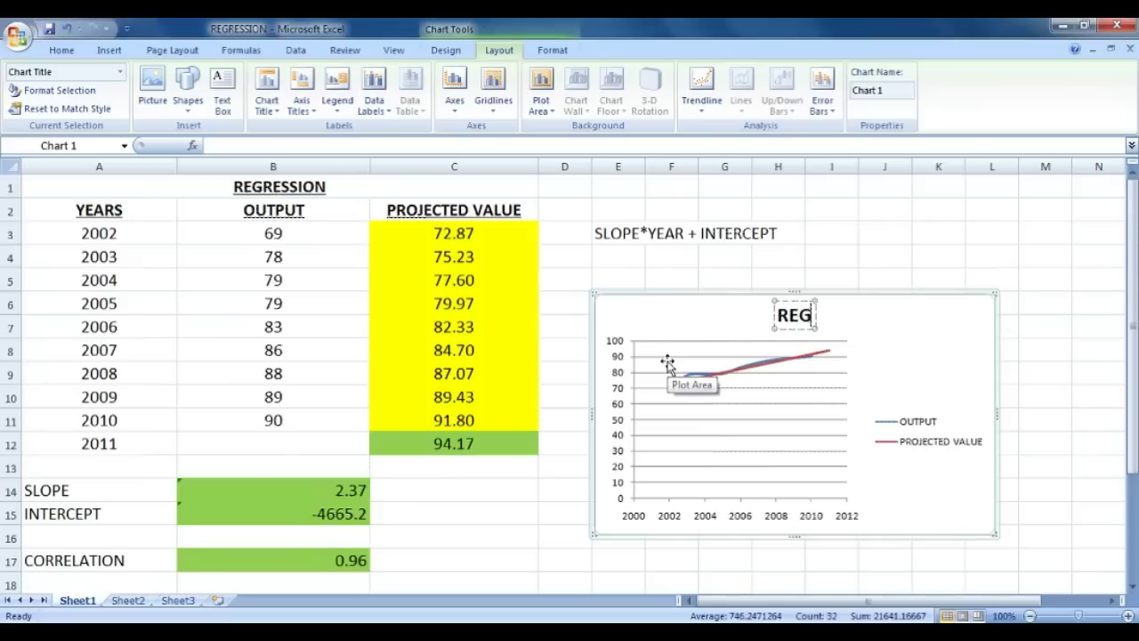
{"action": "type", "text": "RESSION"}
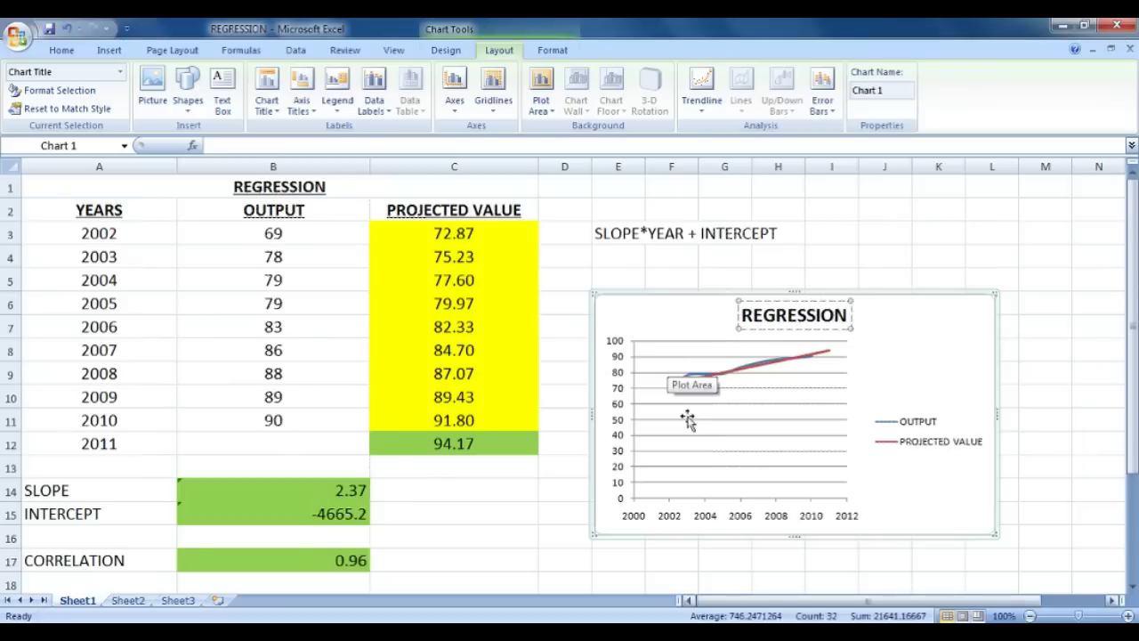
Step: Add a title below the chart's horizontal axis and set its text to YEARS
{"action": "left_click", "coordinate": [301, 89]}
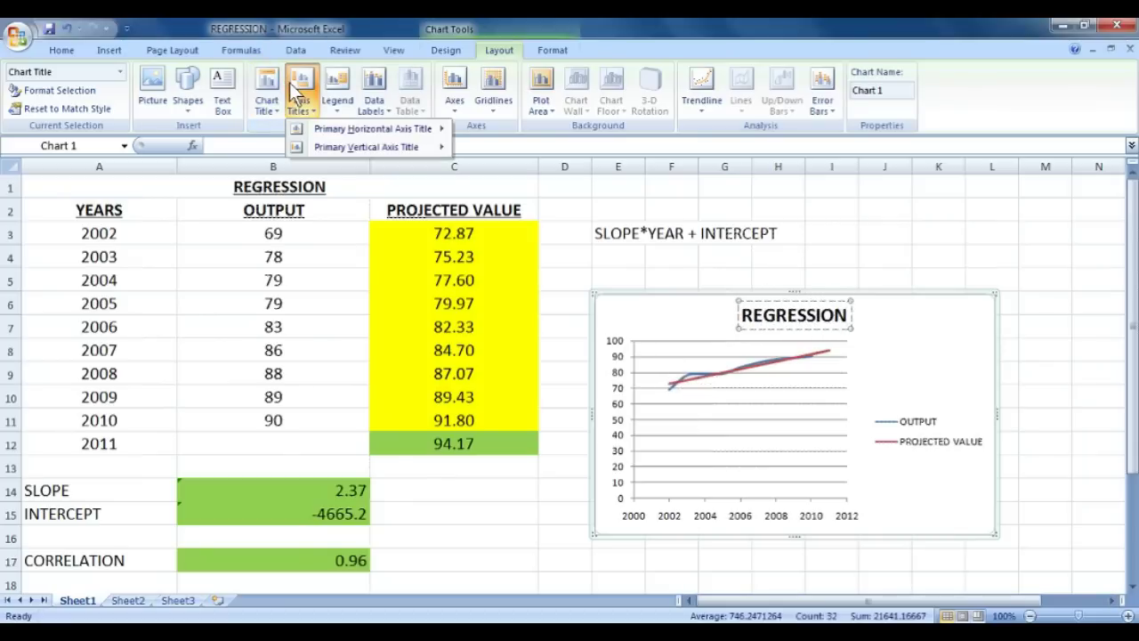
{"action": "mouse_move", "coordinate": [424, 127]}
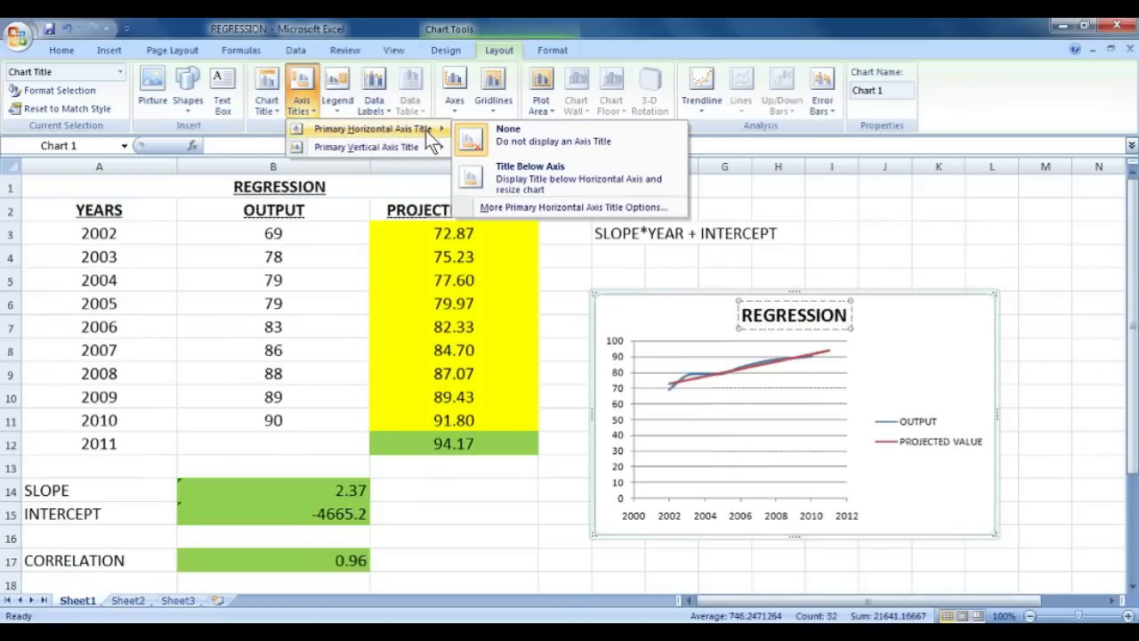
{"action": "mouse_move", "coordinate": [417, 150]}
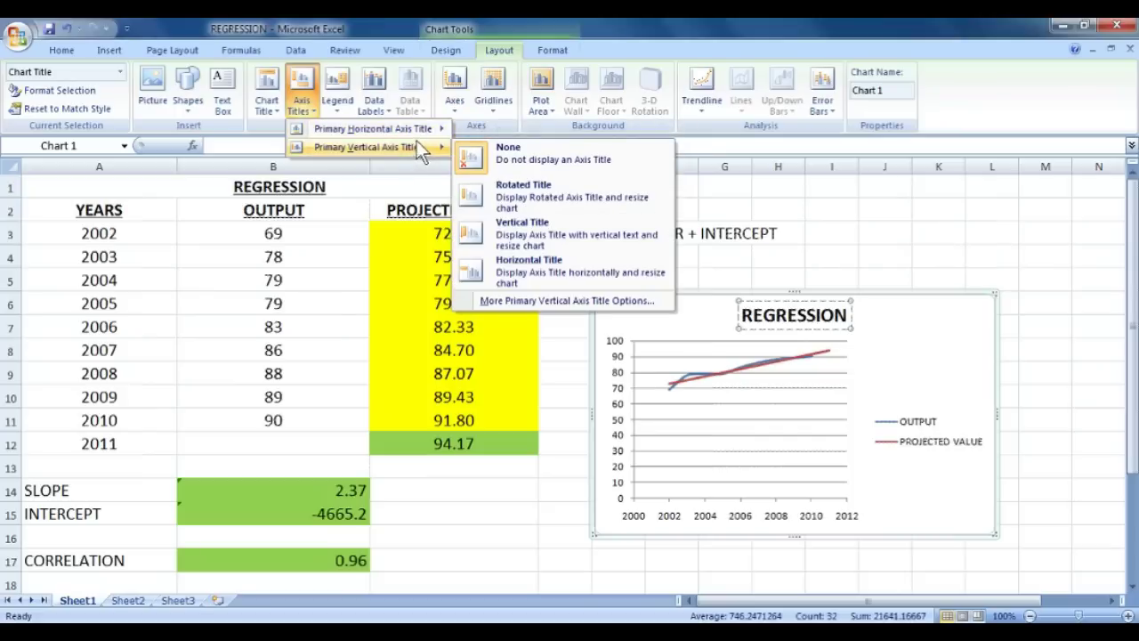
{"action": "left_click", "coordinate": [505, 167]}
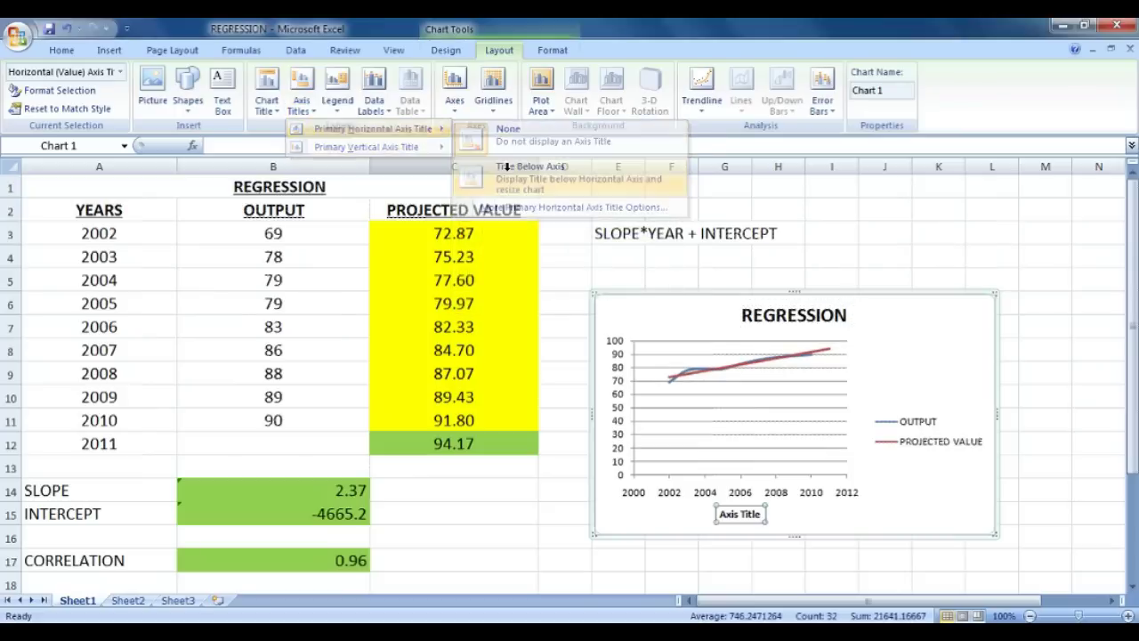
{"action": "key", "text": "Delete"}
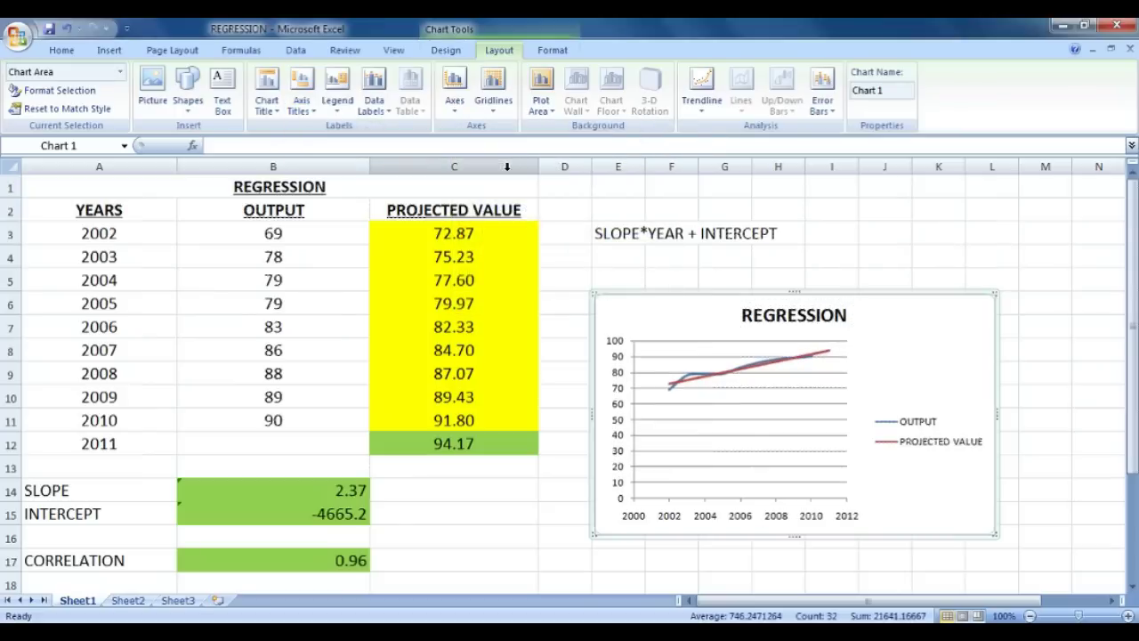
{"action": "key", "text": "ctrl+z"}
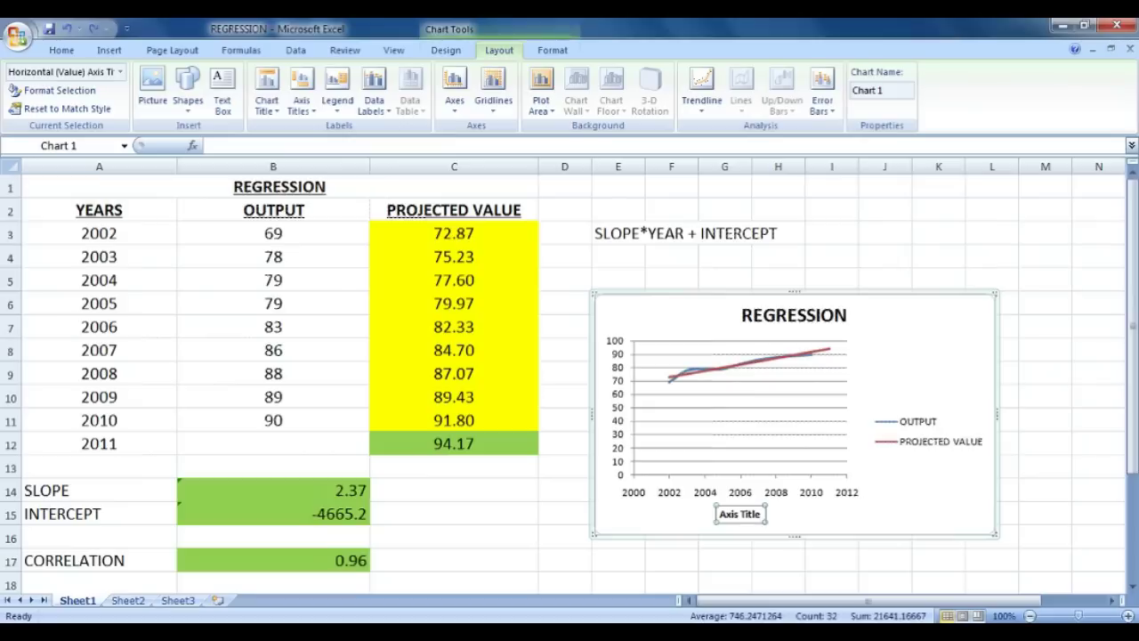
{"action": "left_click", "coordinate": [760, 516]}
{"action": "key", "text": "BackSpace"}
{"action": "key", "text": "BackSpace"}
{"action": "key", "text": "BackSpace"}
{"action": "key", "text": "BackSpace"}
{"action": "key", "text": "BackSpace"}
{"action": "key", "text": "BackSpace"}
{"action": "key", "text": "BackSpace"}
{"action": "key", "text": "BackSpace"}
{"action": "key", "text": "BackSpace"}
{"action": "key", "text": "BackSpace"}
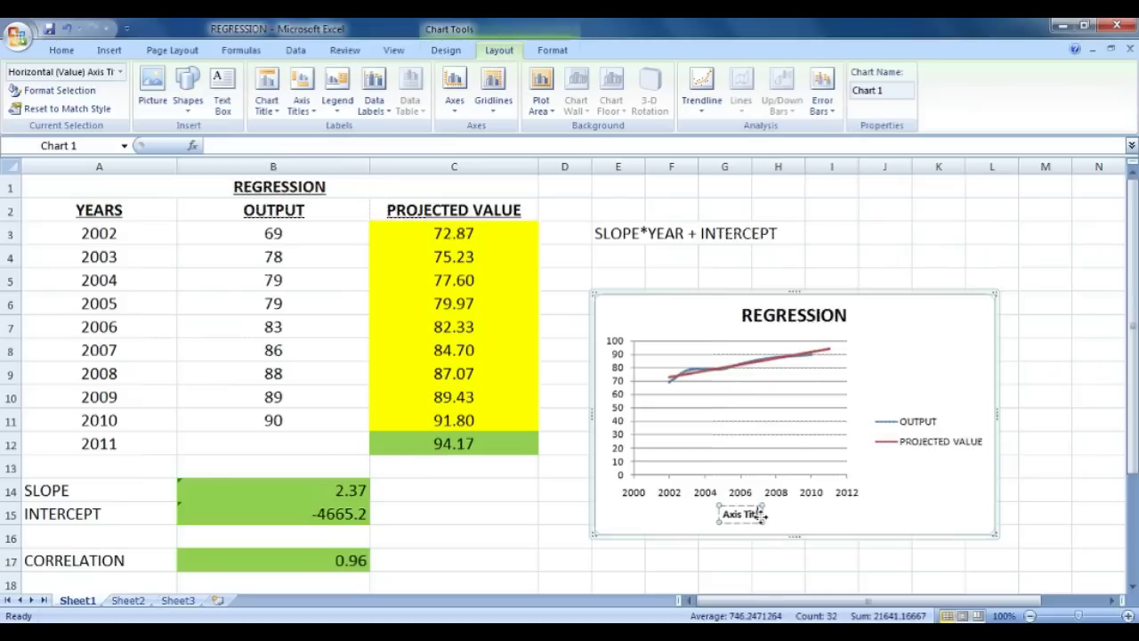
{"action": "type", "text": "YEARS"}
Step: Add a title to the chart's primary vertical axis
{"action": "left_click", "coordinate": [303, 107]}
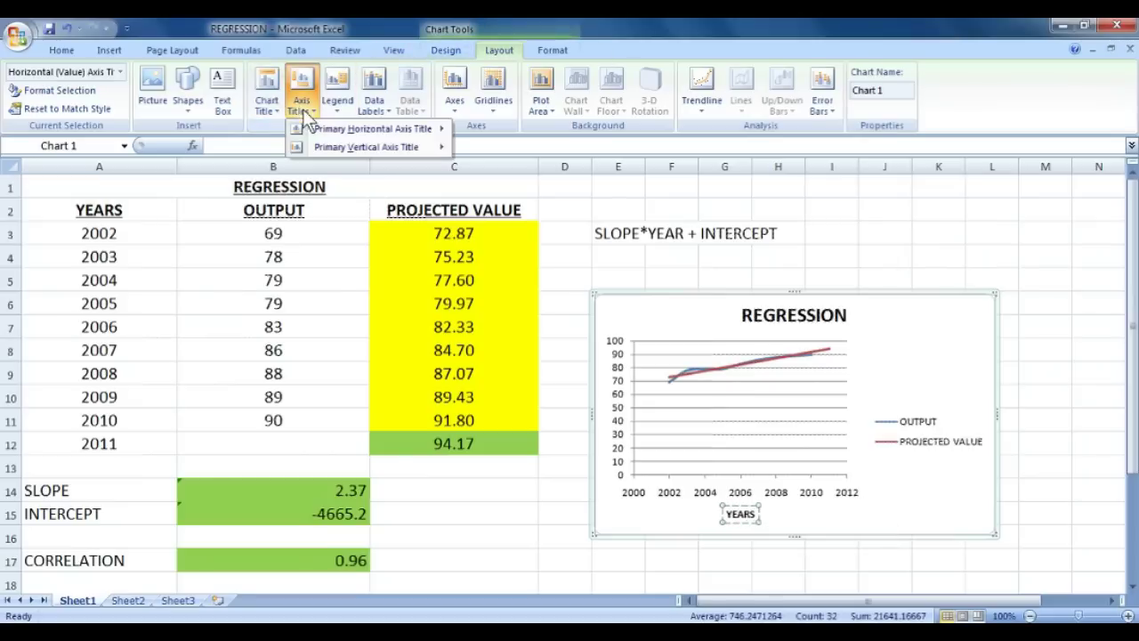